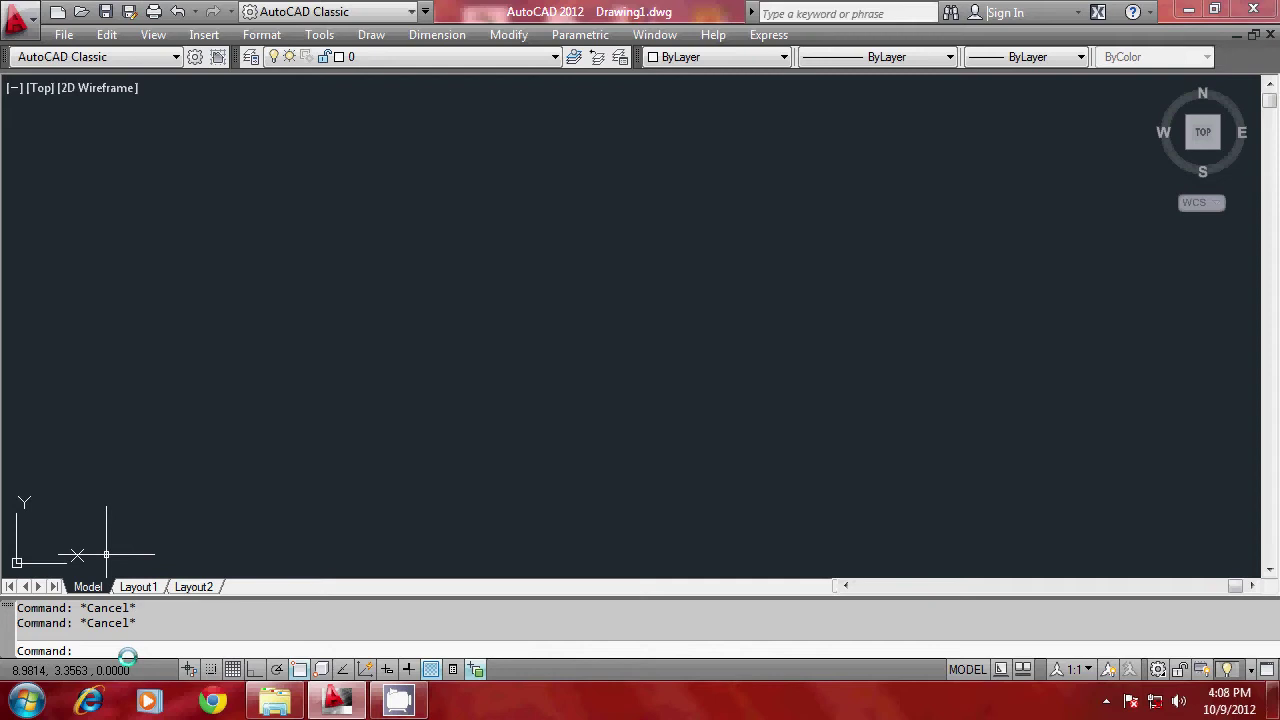
# Start a polyline at the lower left and draw the bottom and right edges with Ortho on
pyautogui.write('PLINE')
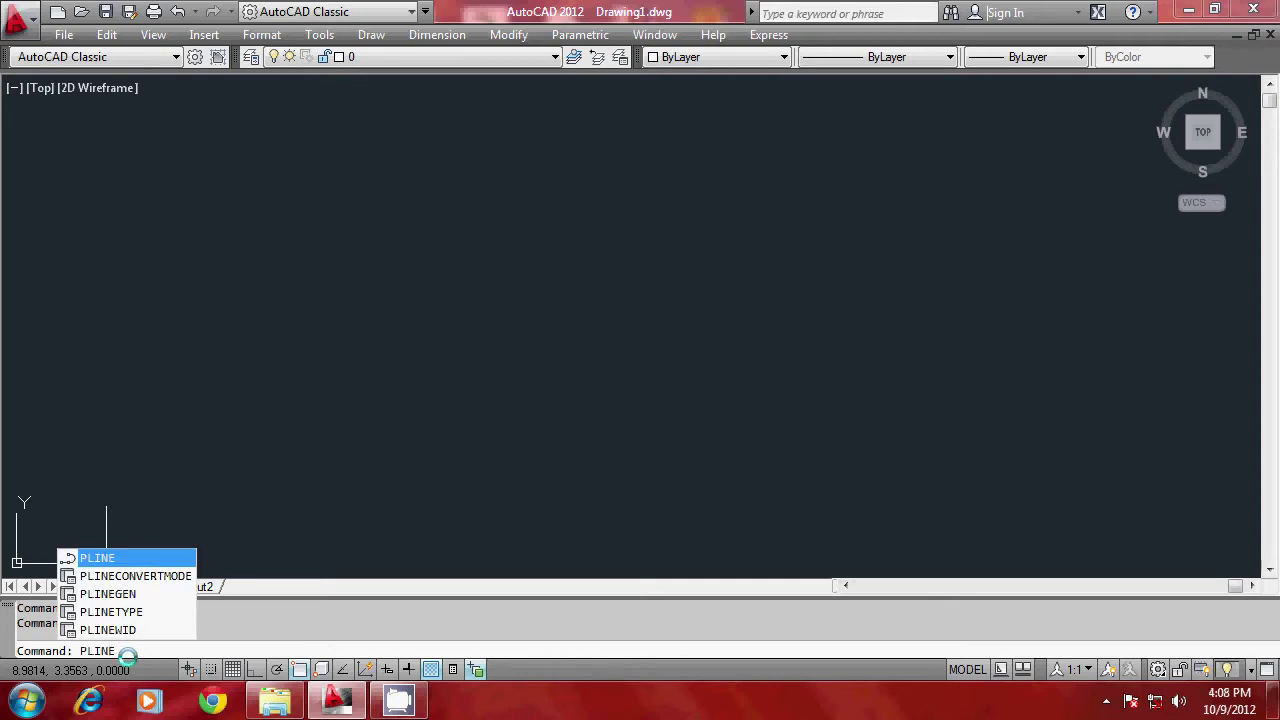
pyautogui.press('Return')
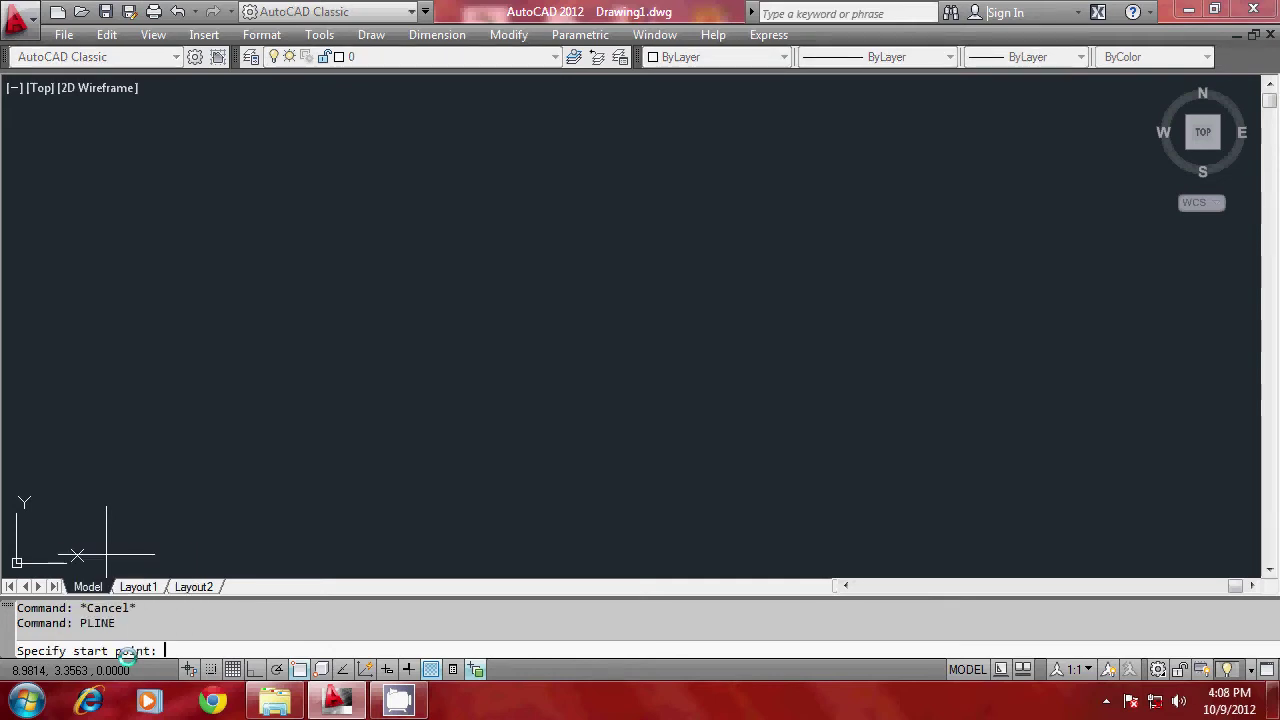
pyautogui.click(224, 441)
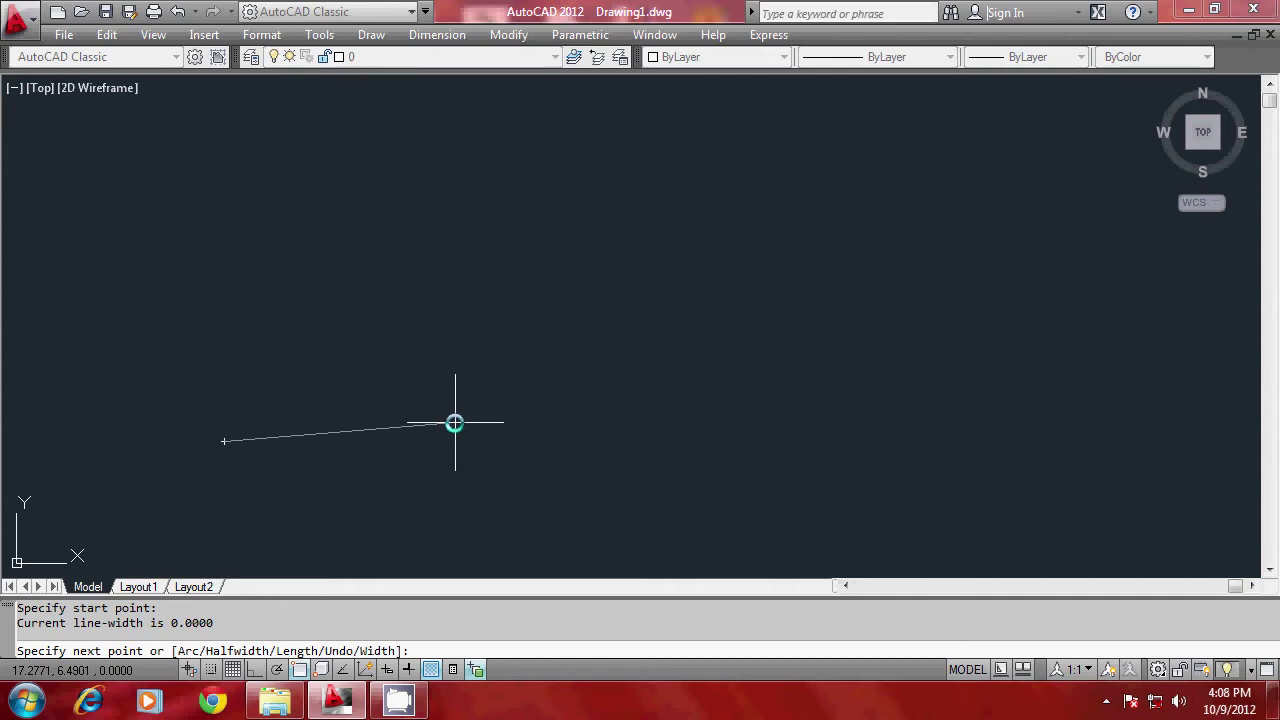
pyautogui.press('F8')
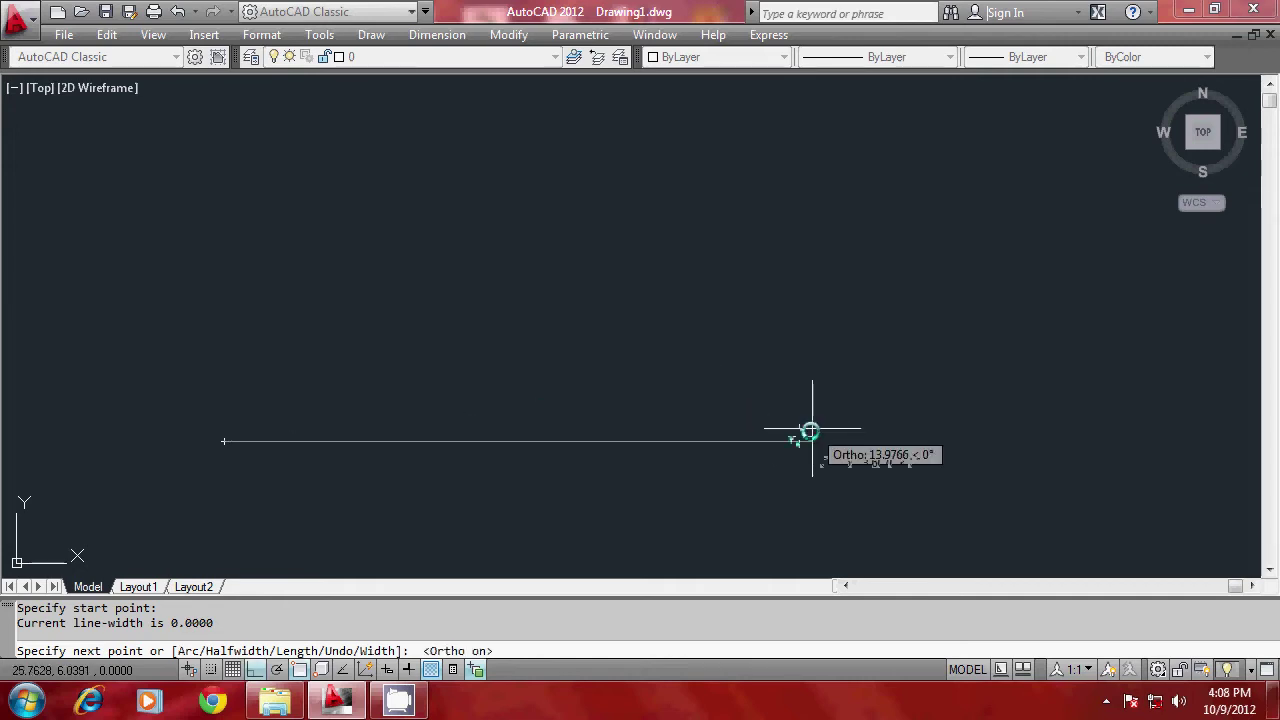
pyautogui.click(903, 437)
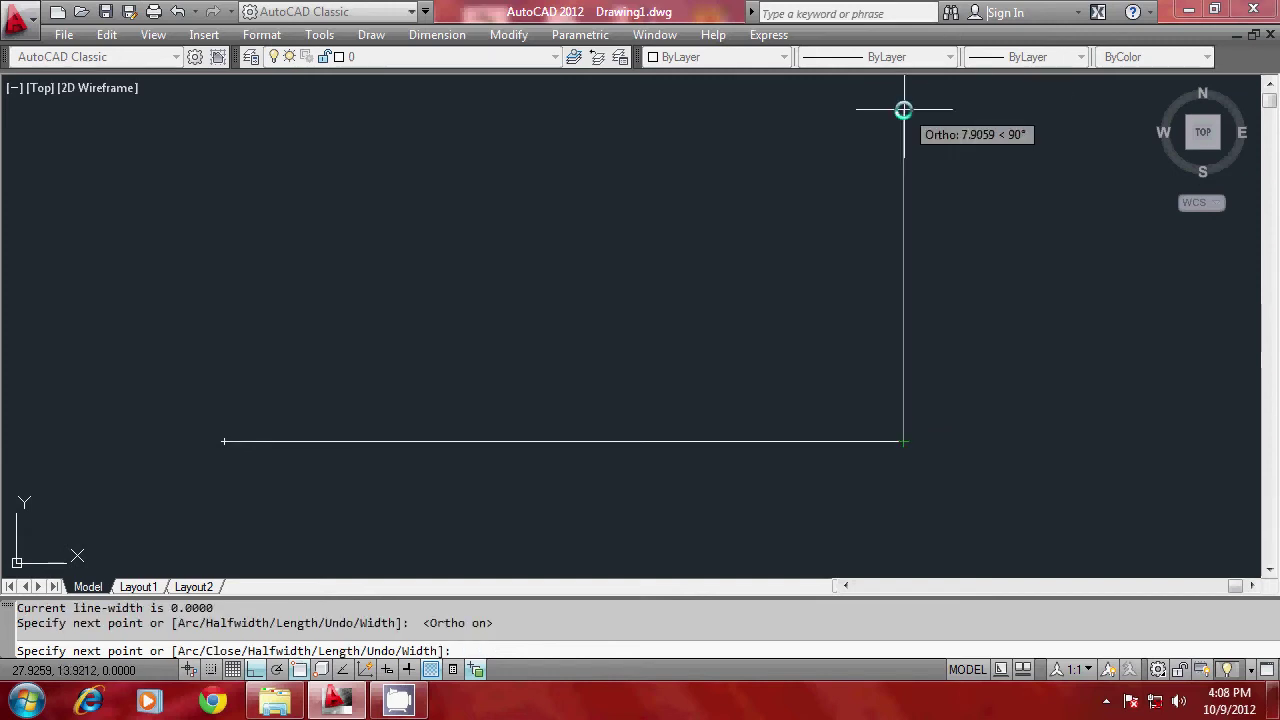
pyautogui.click(903, 141)
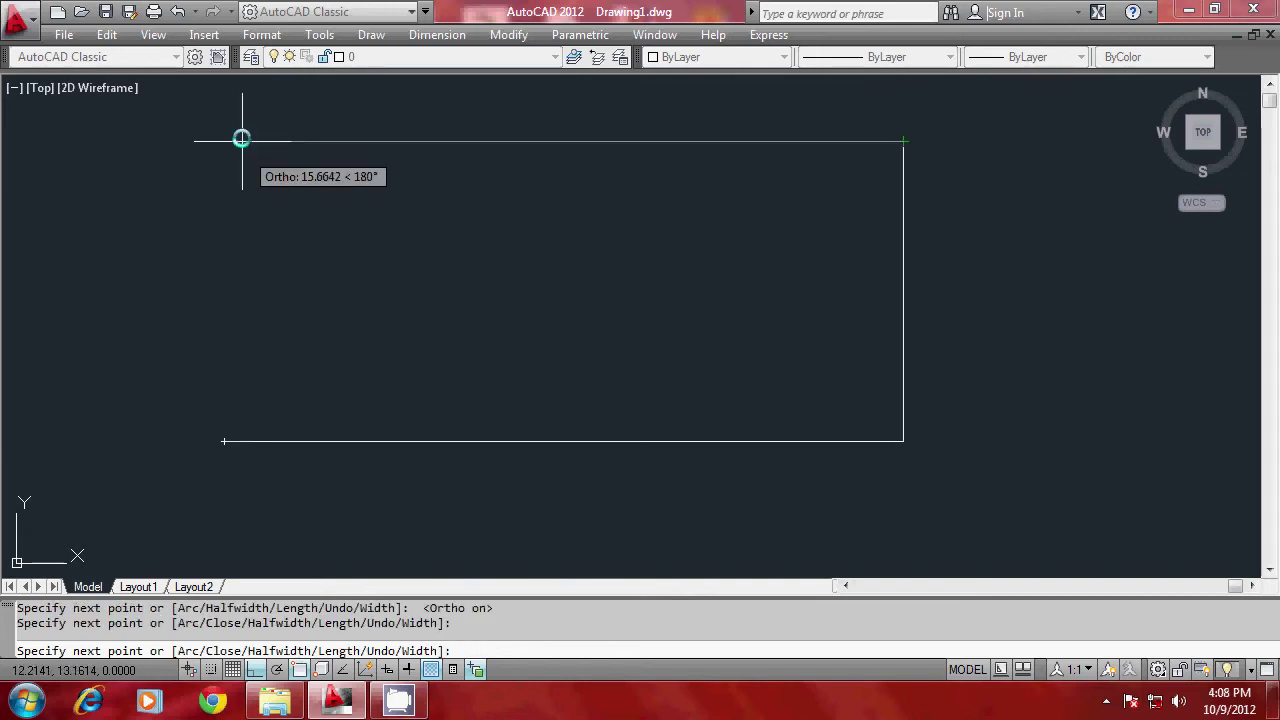
pyautogui.press('F8')
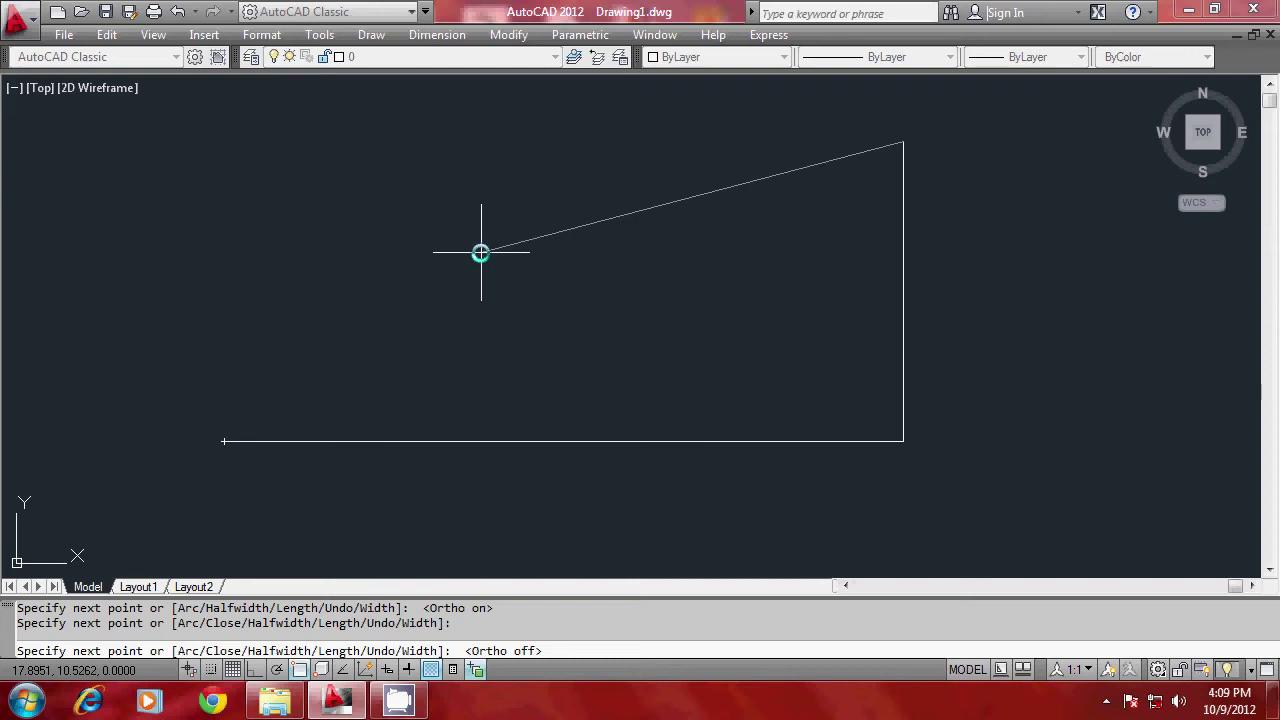
# Place the top-left corner with .X from the start point and .Y from the top-right corner
pyautogui.press('shift')
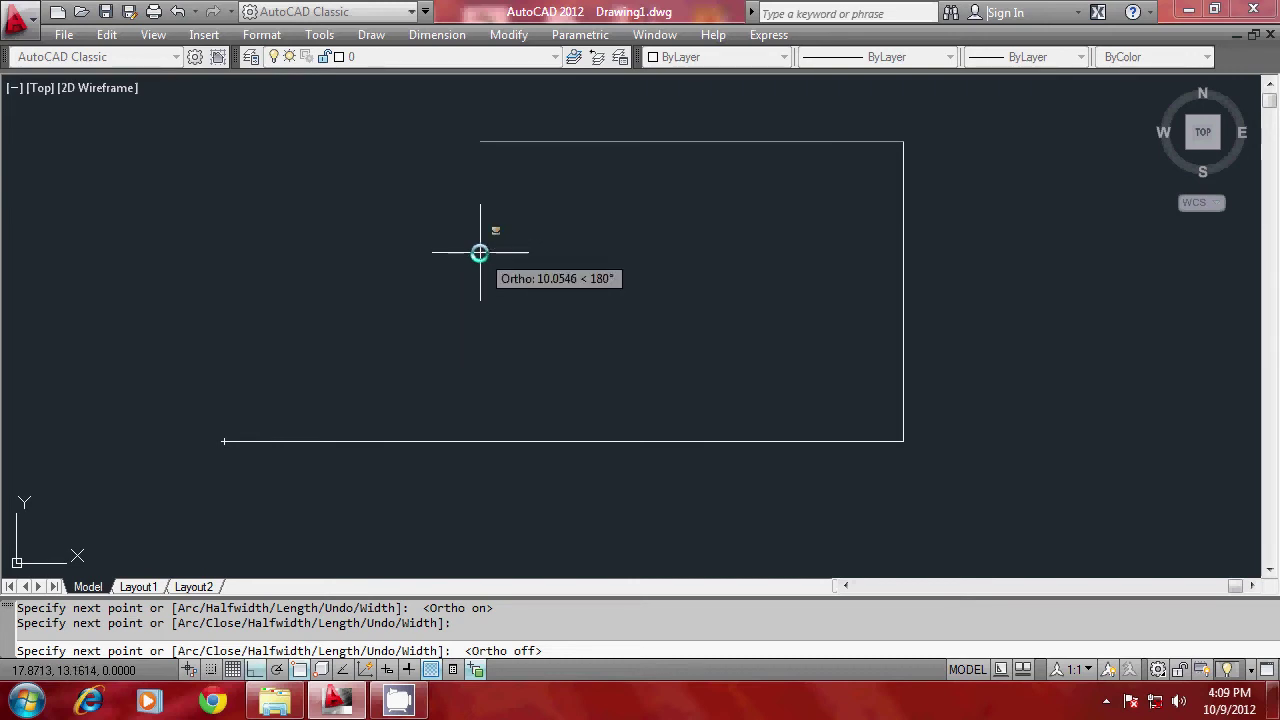
pyautogui.keyDown('shift'); pyautogui.rightClick(479, 253); pyautogui.keyUp('shift')
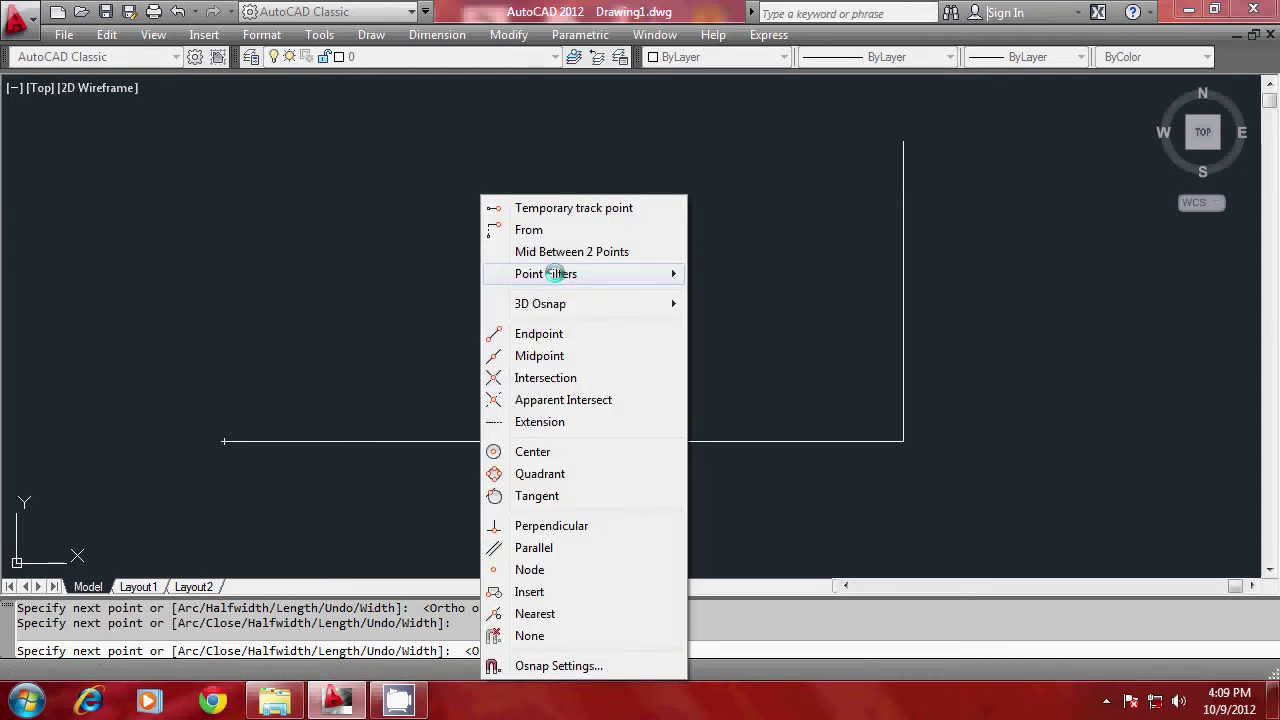
pyautogui.moveTo(556, 273)
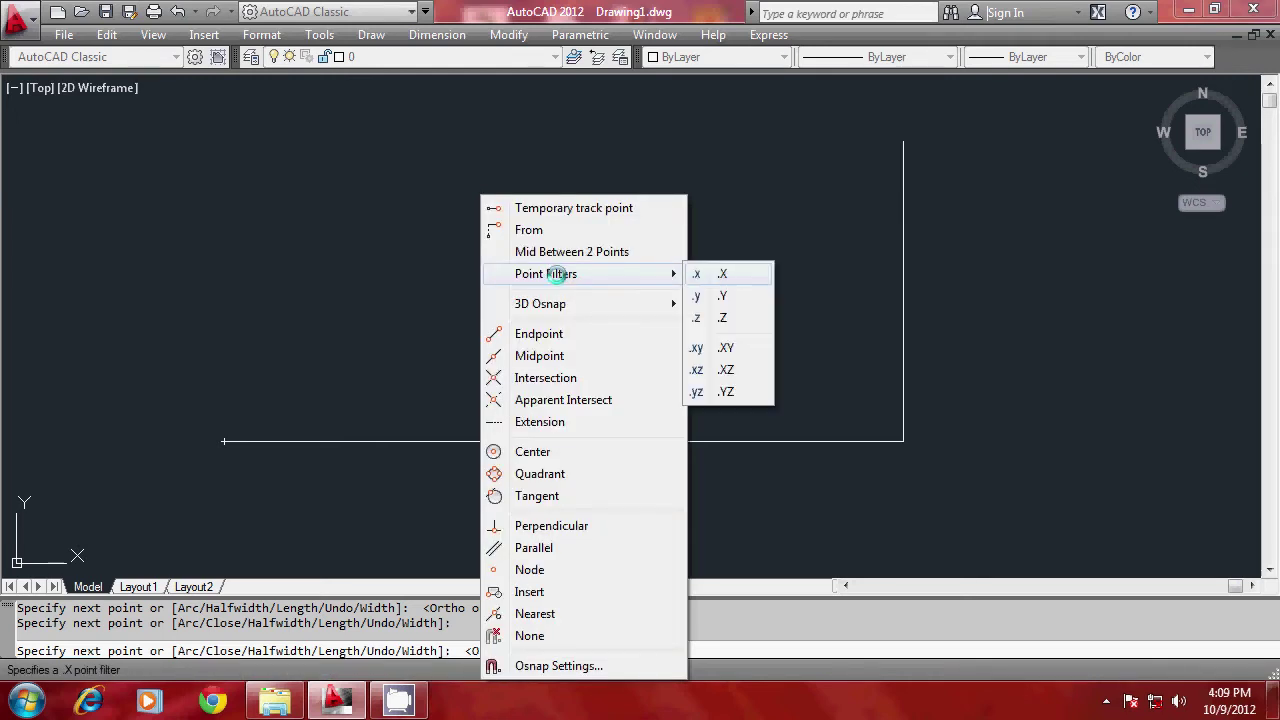
pyautogui.click(723, 273)
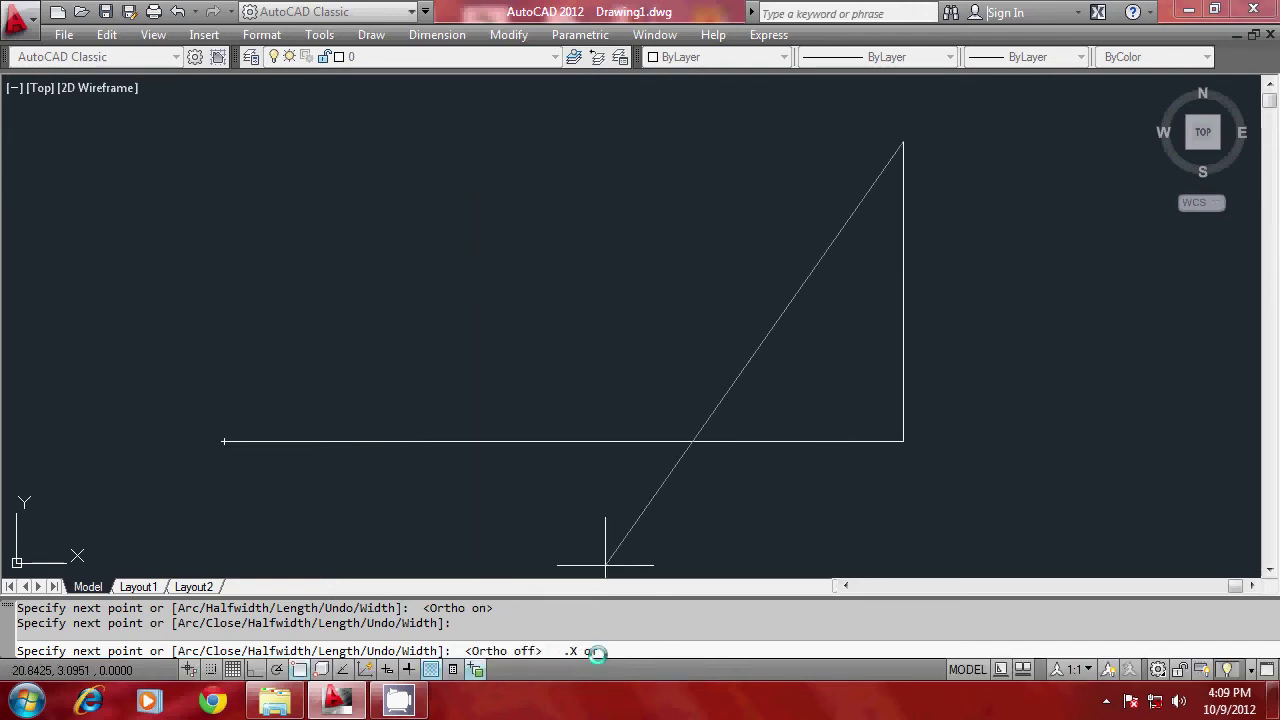
pyautogui.click(230, 441)
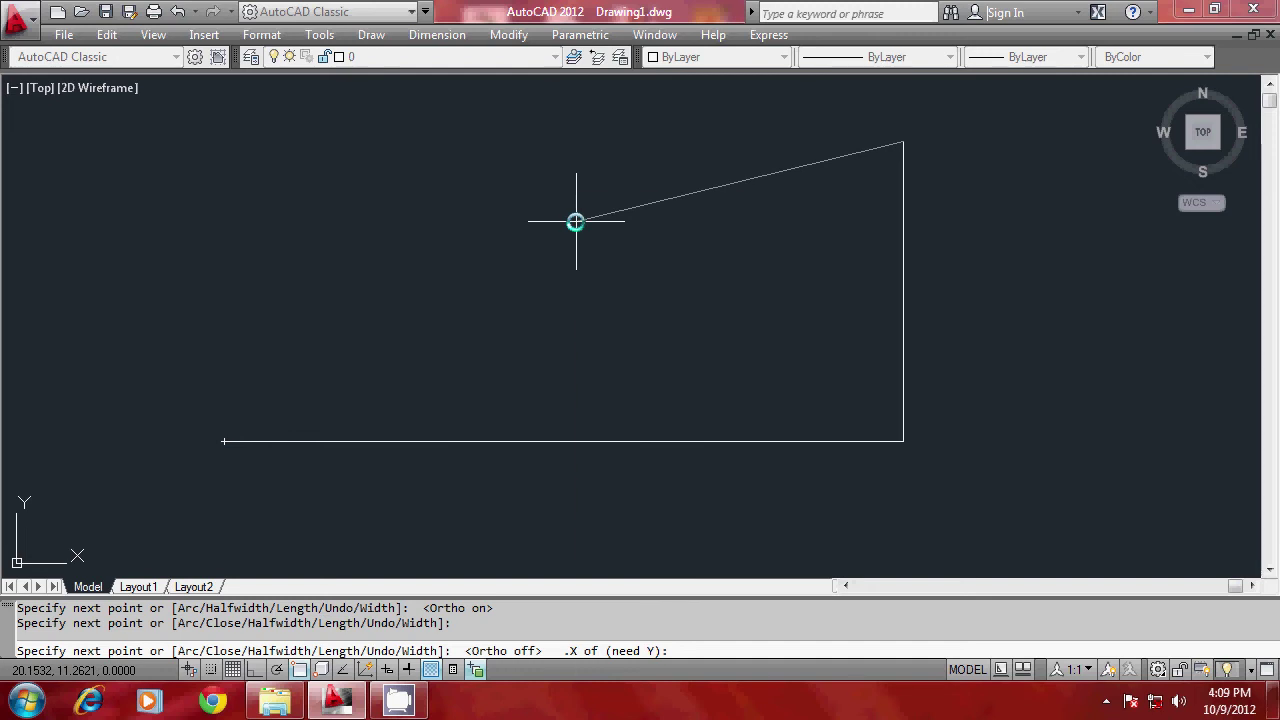
pyautogui.keyDown('shift'); pyautogui.rightClick(575, 221); pyautogui.keyUp('shift')
pyautogui.moveTo(687, 273)
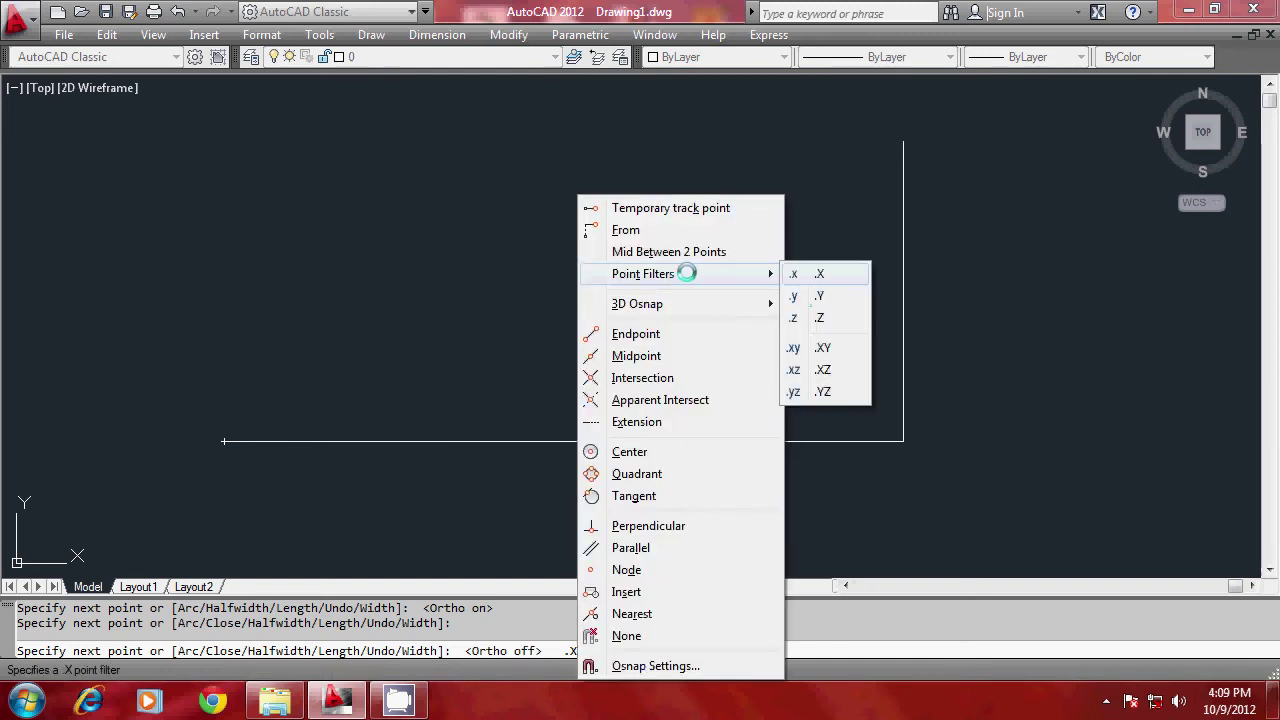
pyautogui.click(819, 296)
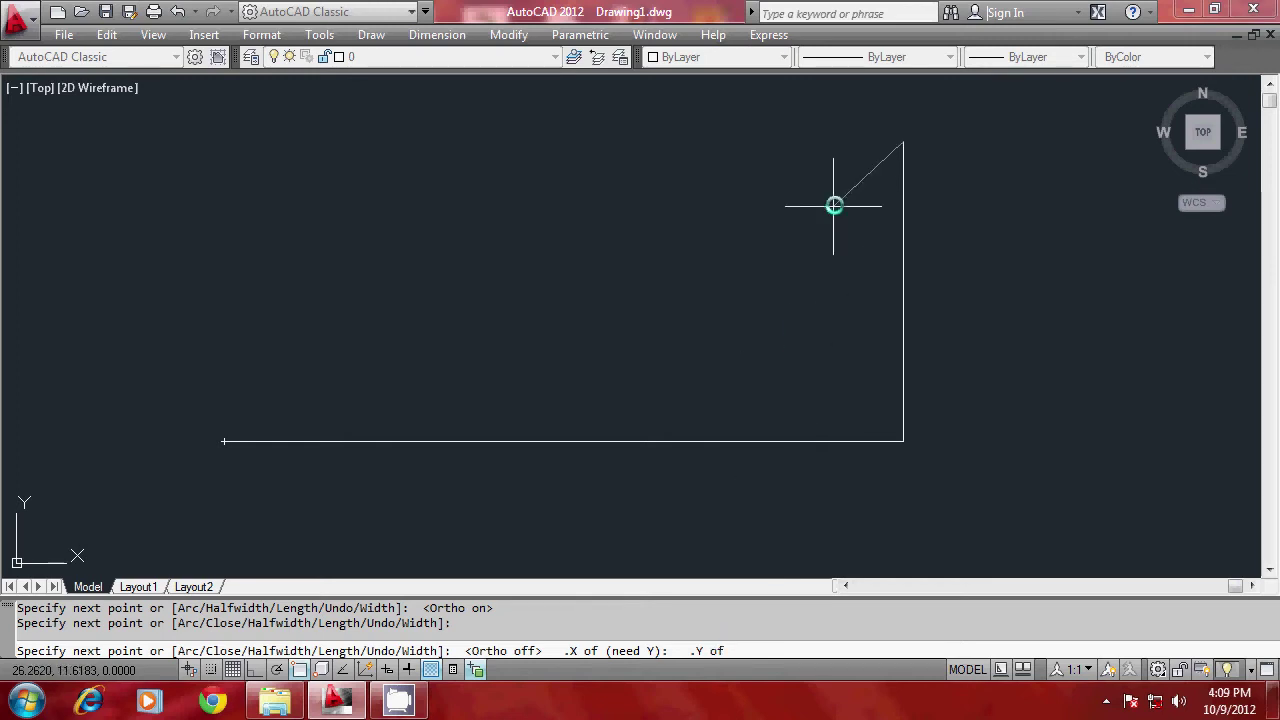
pyautogui.click(905, 143)
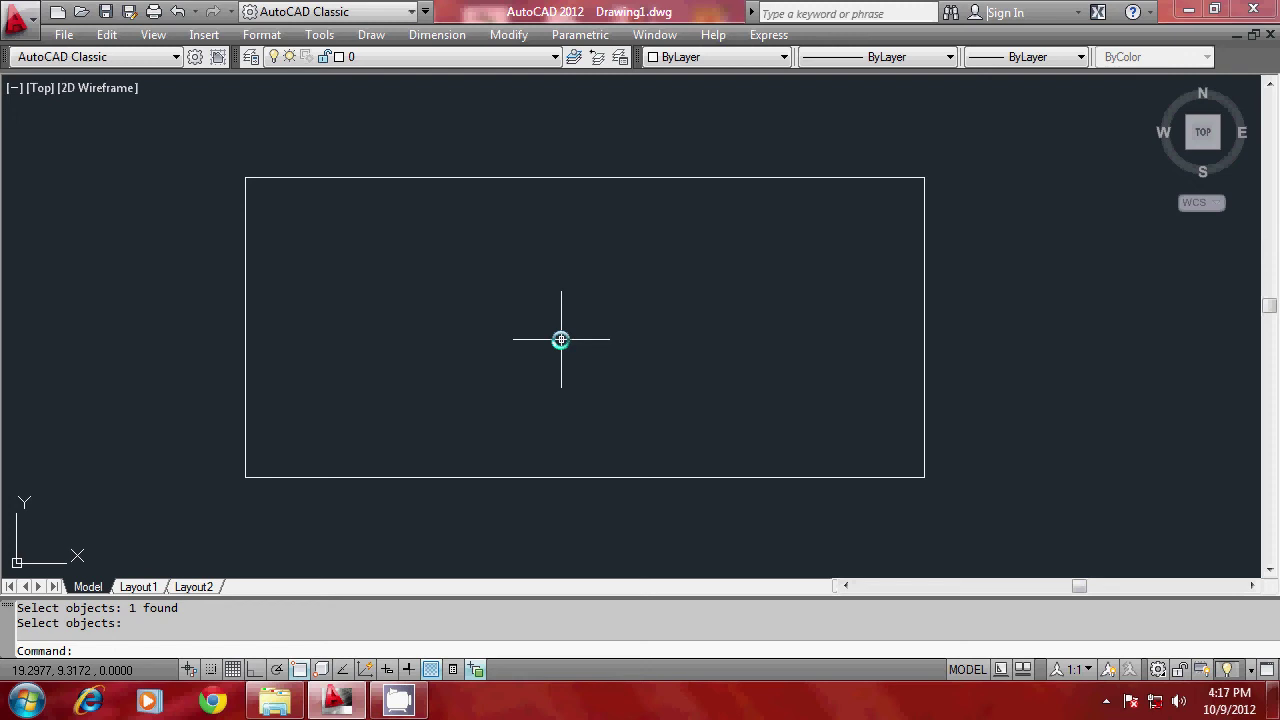
# Start a circle, taking its centre's X from the bottom edge's midpoint
pyautogui.write('C')
pyautogui.press('Return')
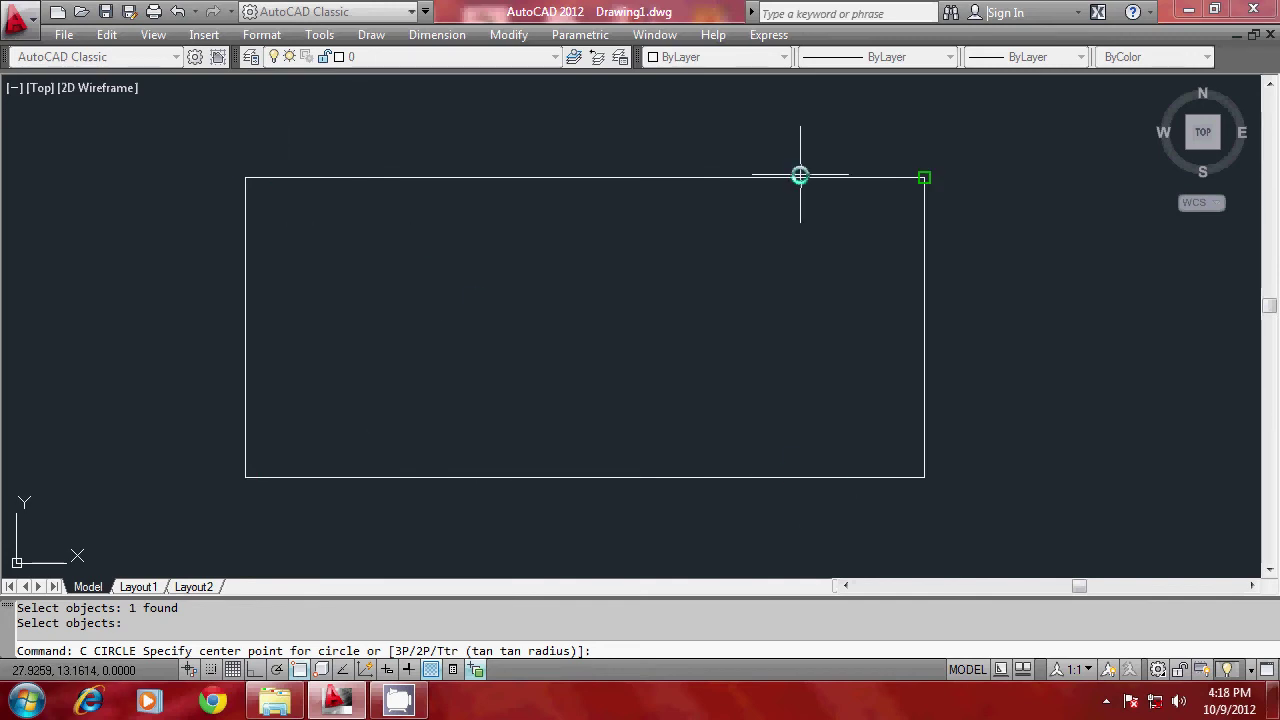
pyautogui.keyDown('shift'); pyautogui.rightClick(584, 357); pyautogui.keyUp('shift')
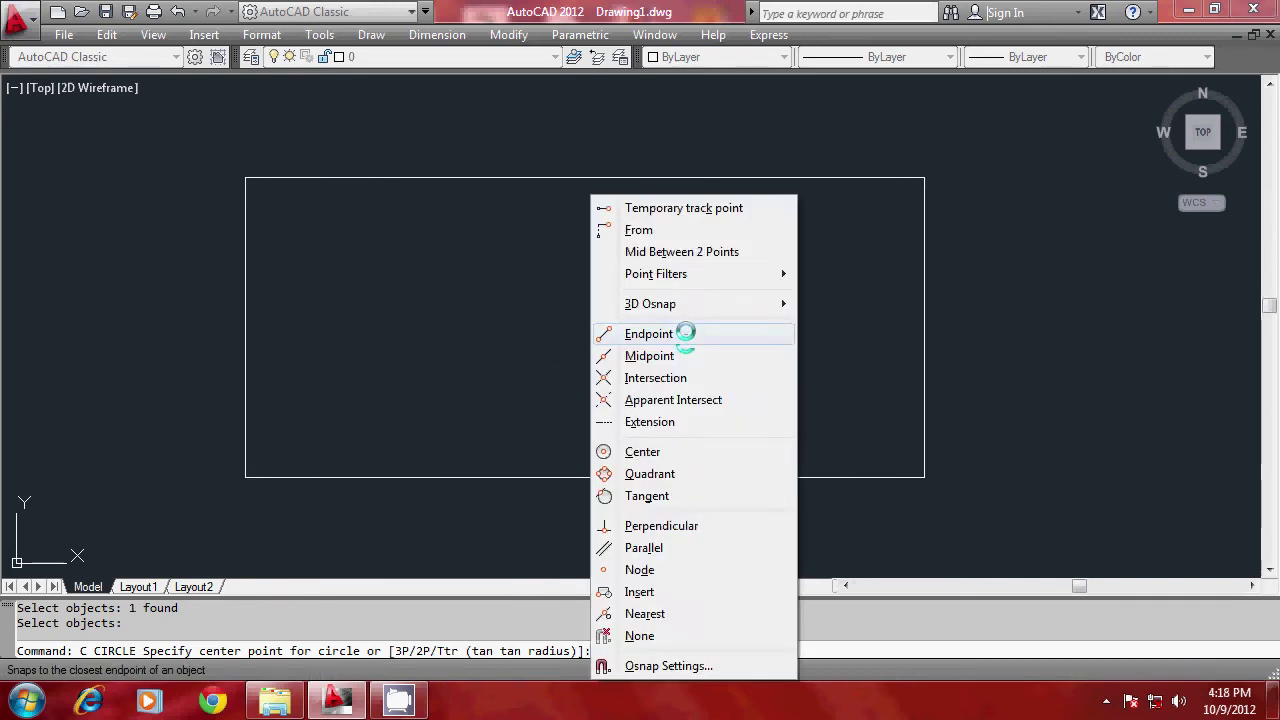
pyautogui.moveTo(700, 273)
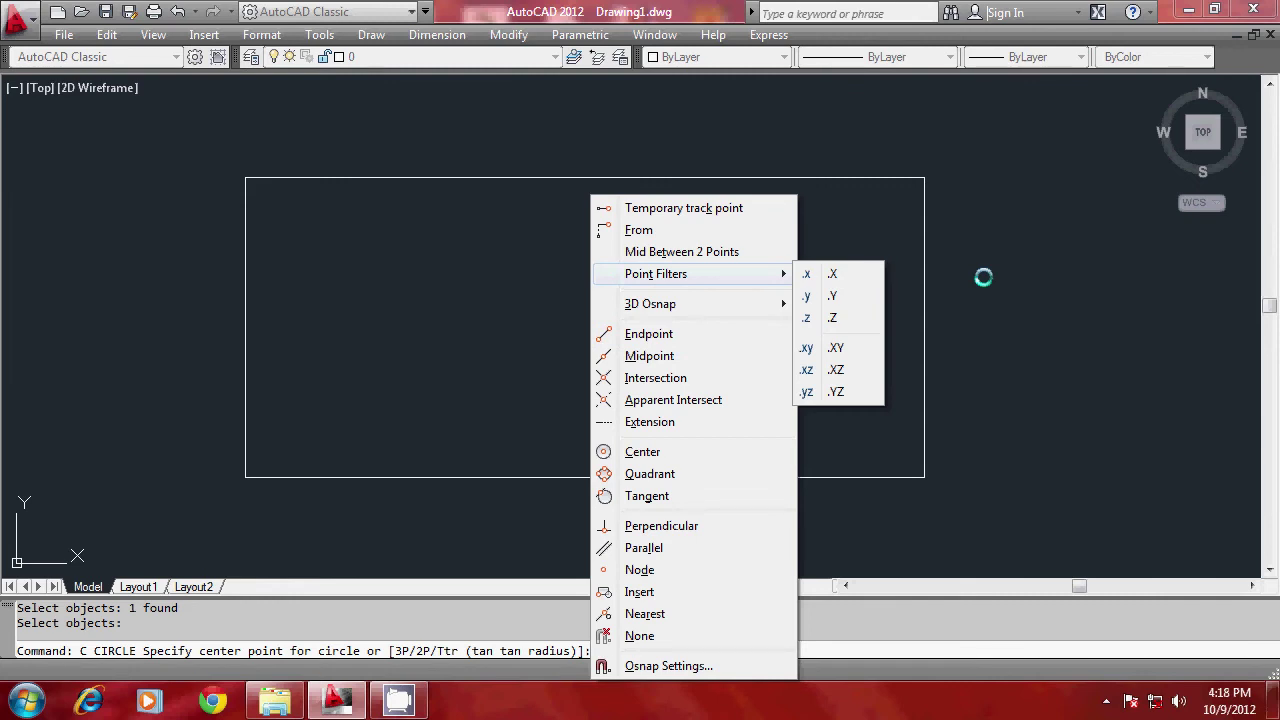
pyautogui.click(857, 273)
pyautogui.click(570, 483)
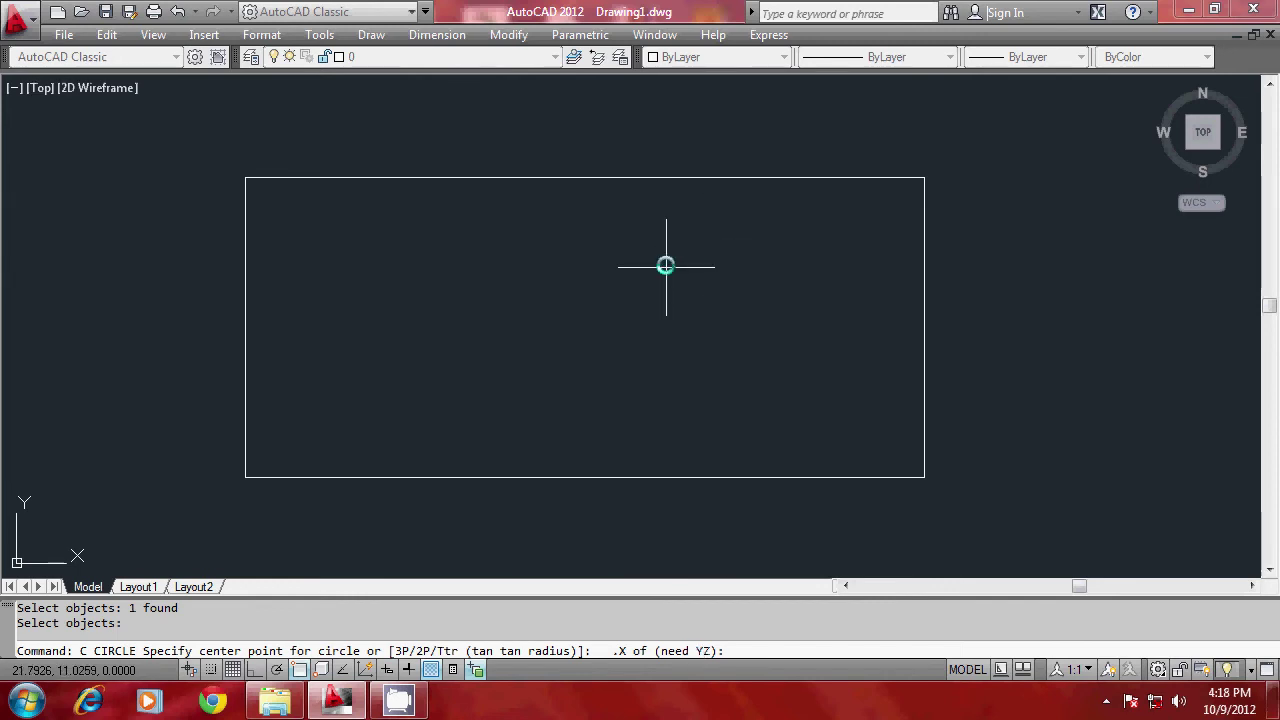
# Take the centre's Y from the right edge's midpoint, set Z to 0, and pick the radius
pyautogui.keyDown('shift'); pyautogui.rightClick(706, 266); pyautogui.keyUp('shift')
pyautogui.moveTo(850, 273)
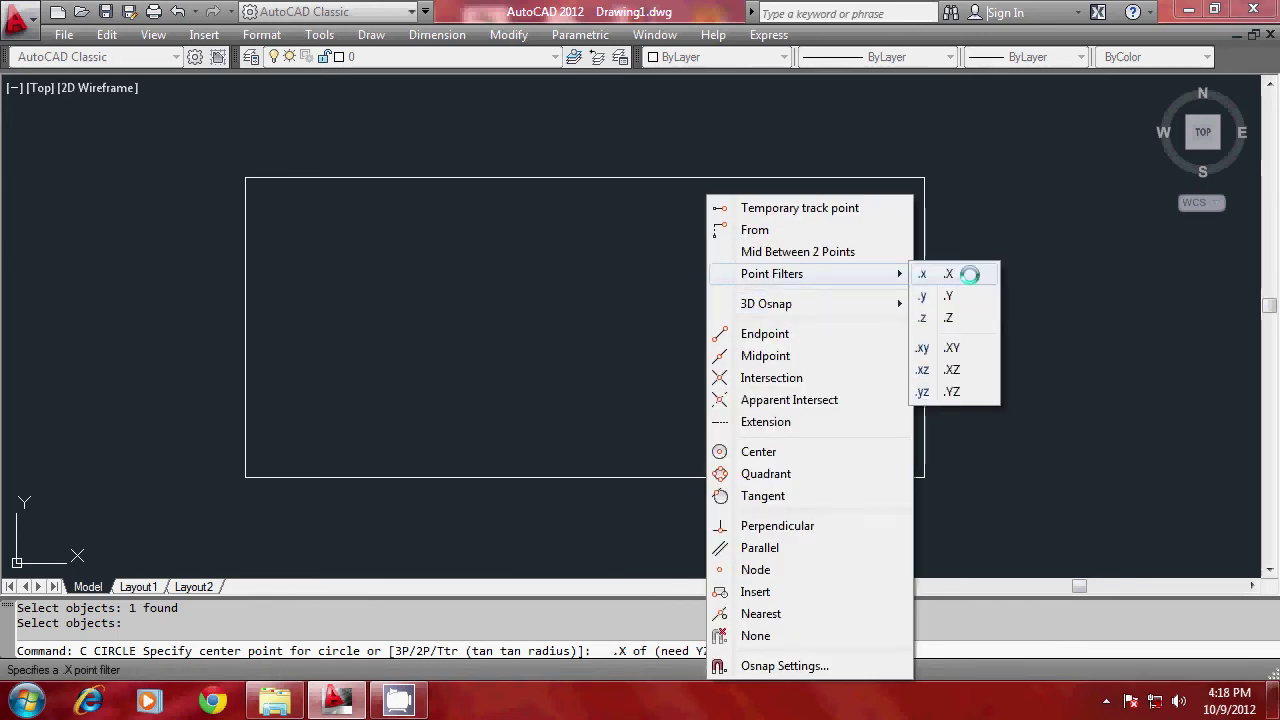
pyautogui.click(948, 295)
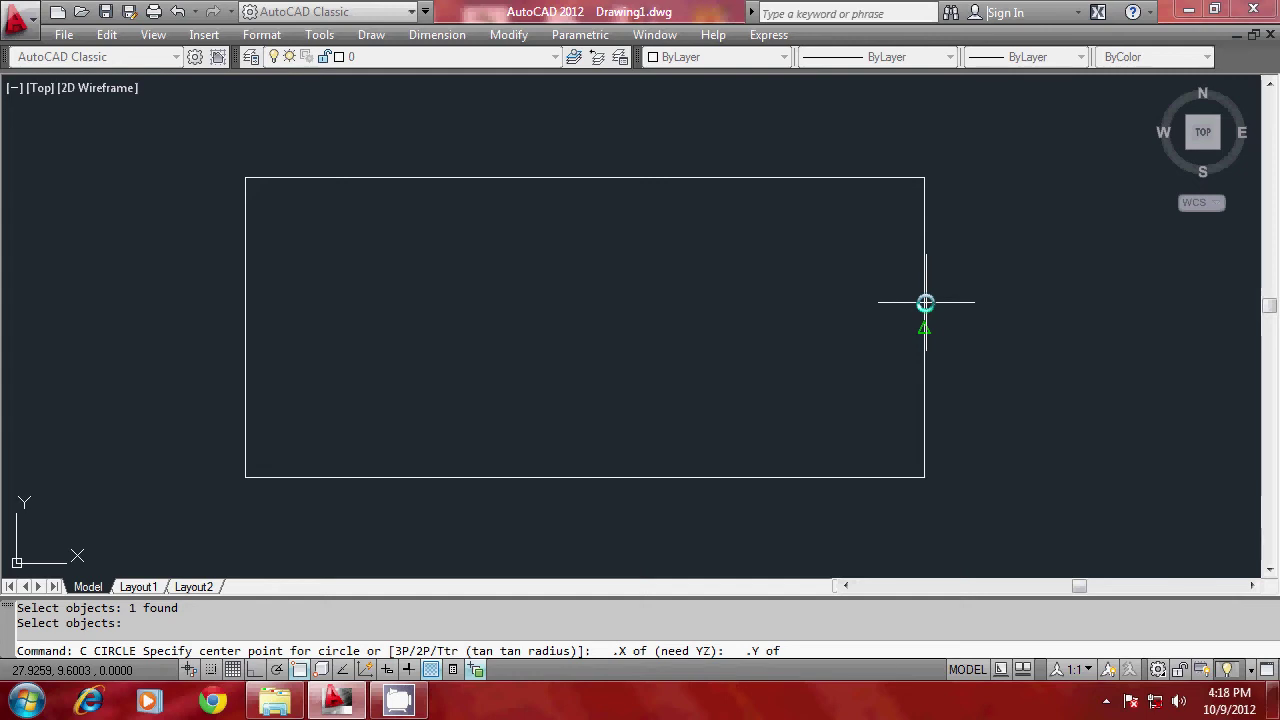
pyautogui.click(925, 302)
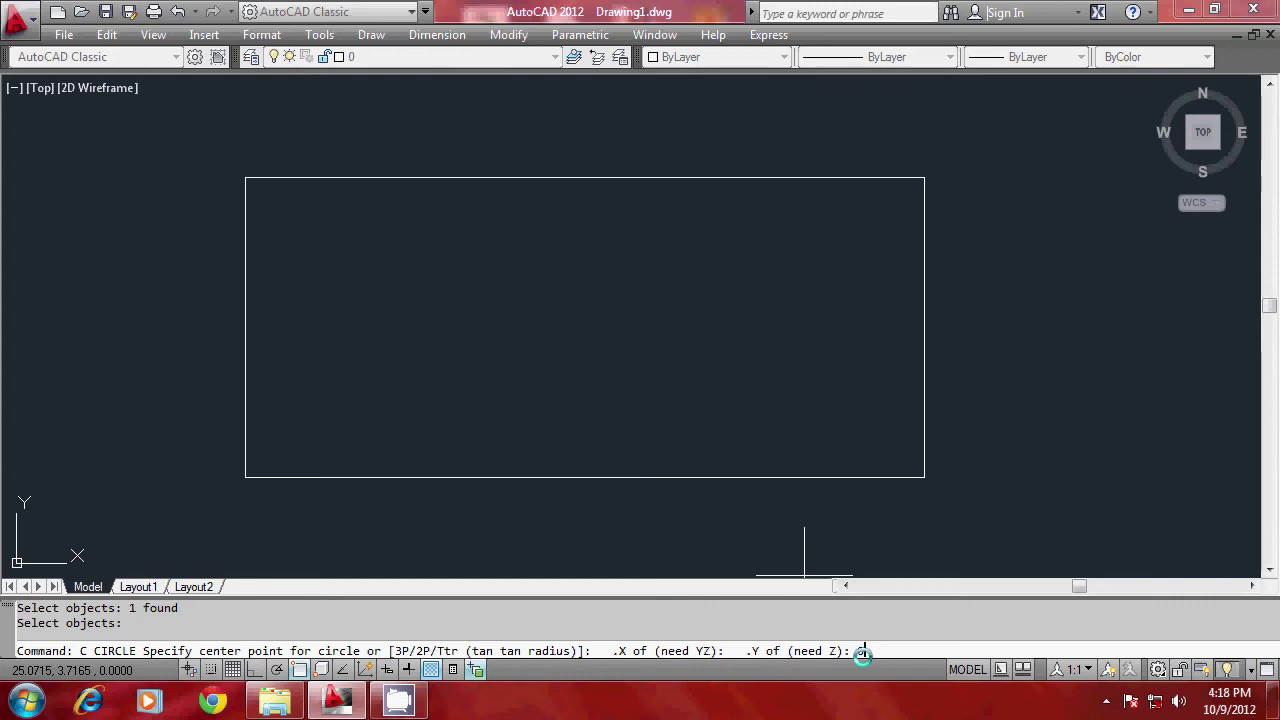
pyautogui.write('0')
pyautogui.press('Return')
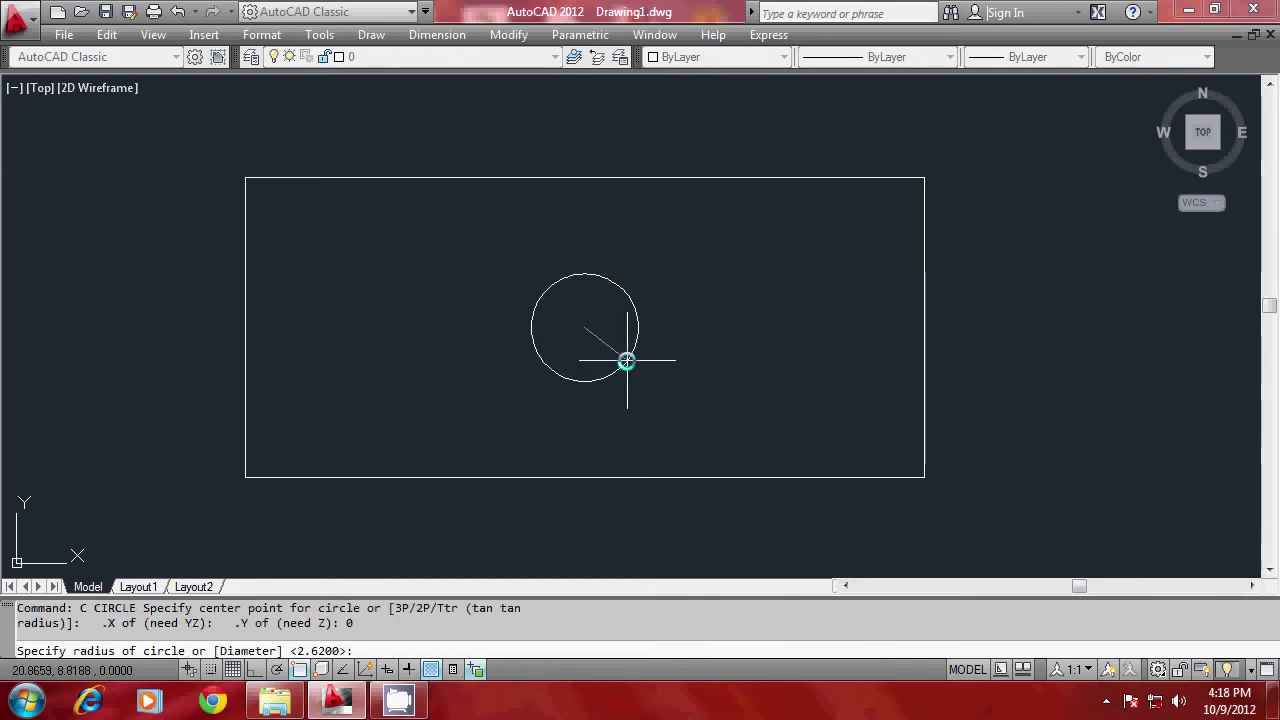
pyautogui.click(687, 399)
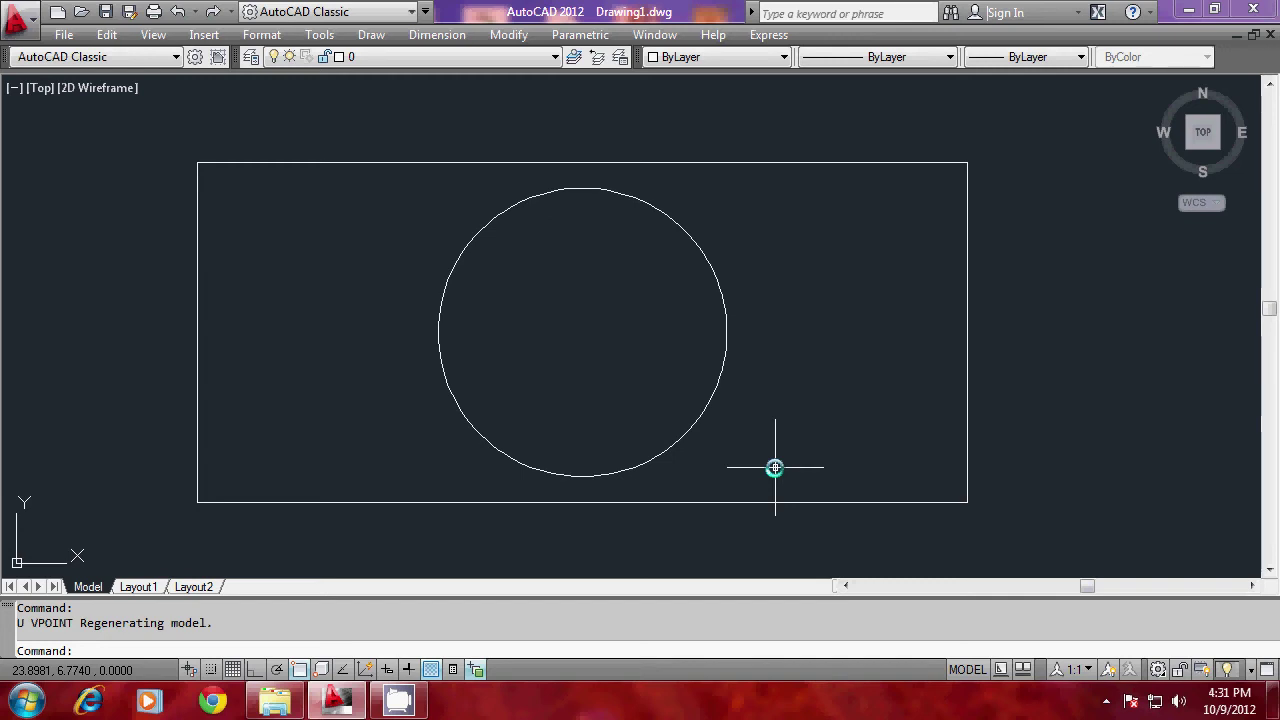
# Set the viewpoint to 1,-1,1 with VPOINT and zoom out to see the whole drawing
pyautogui.write('VPOINT')
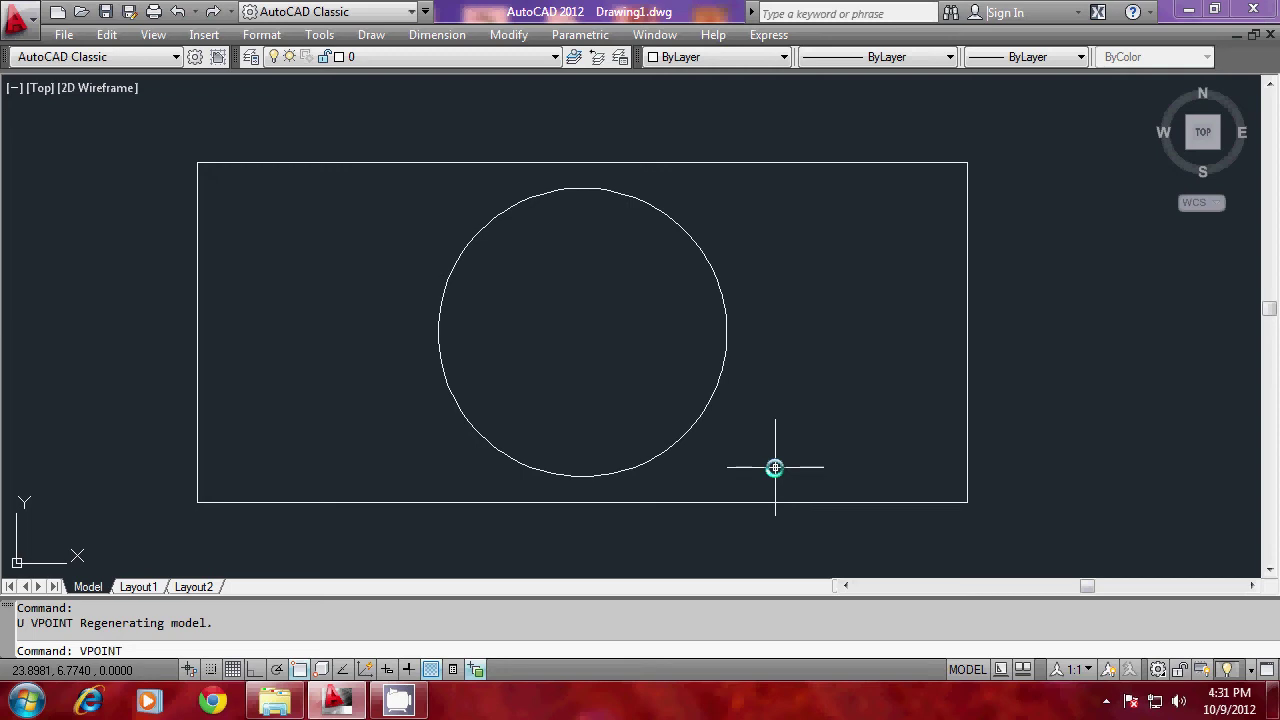
pyautogui.press('Return')
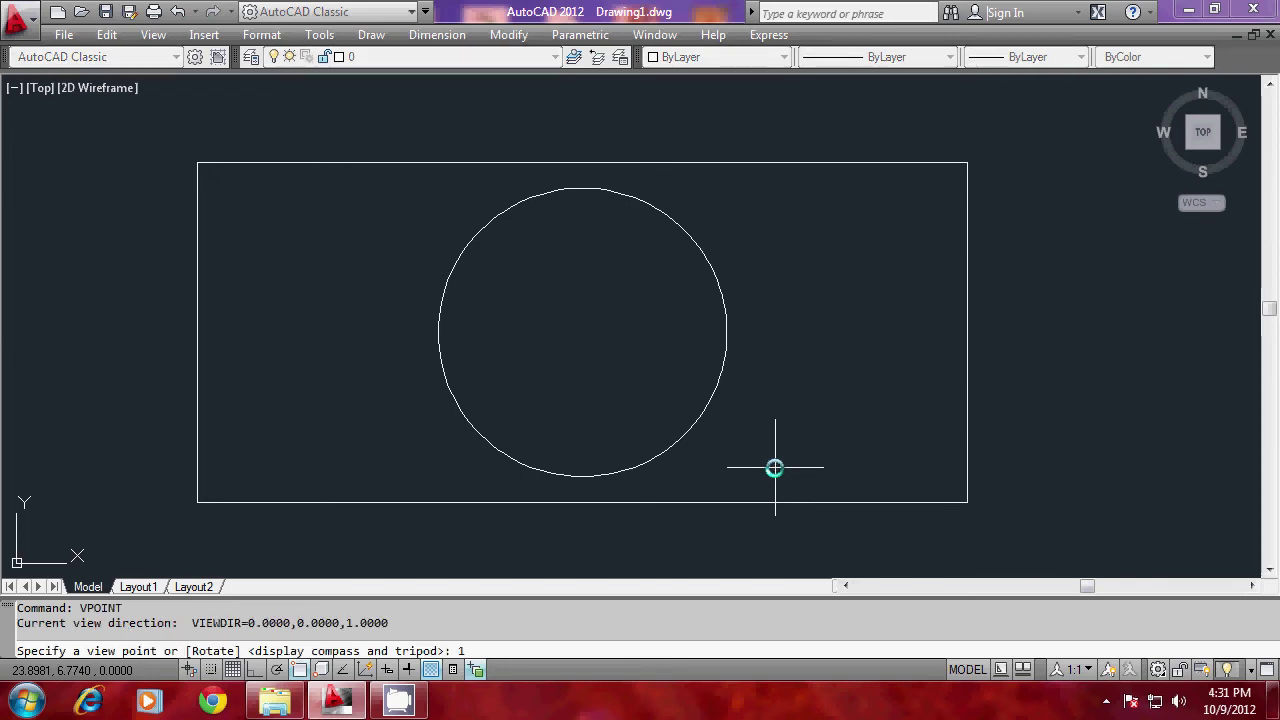
pyautogui.write('1,-1,1')
pyautogui.press('Return')
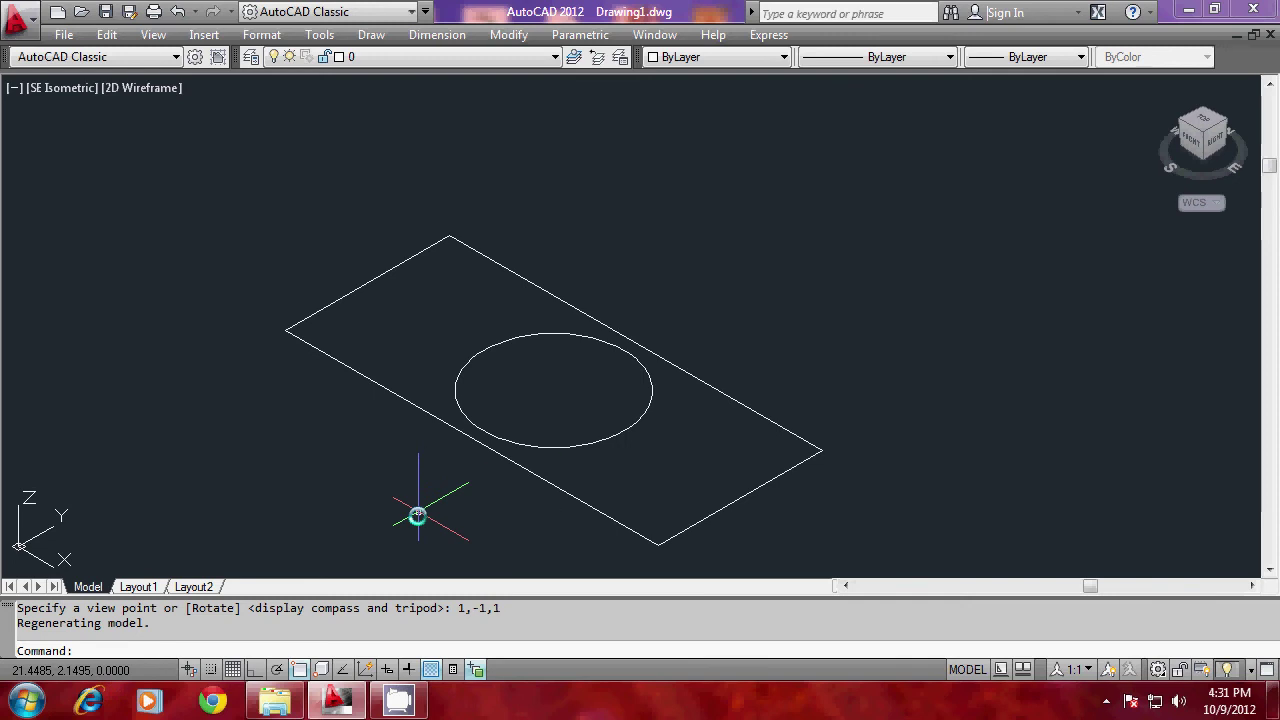
pyautogui.scroll(-3, 417, 517)
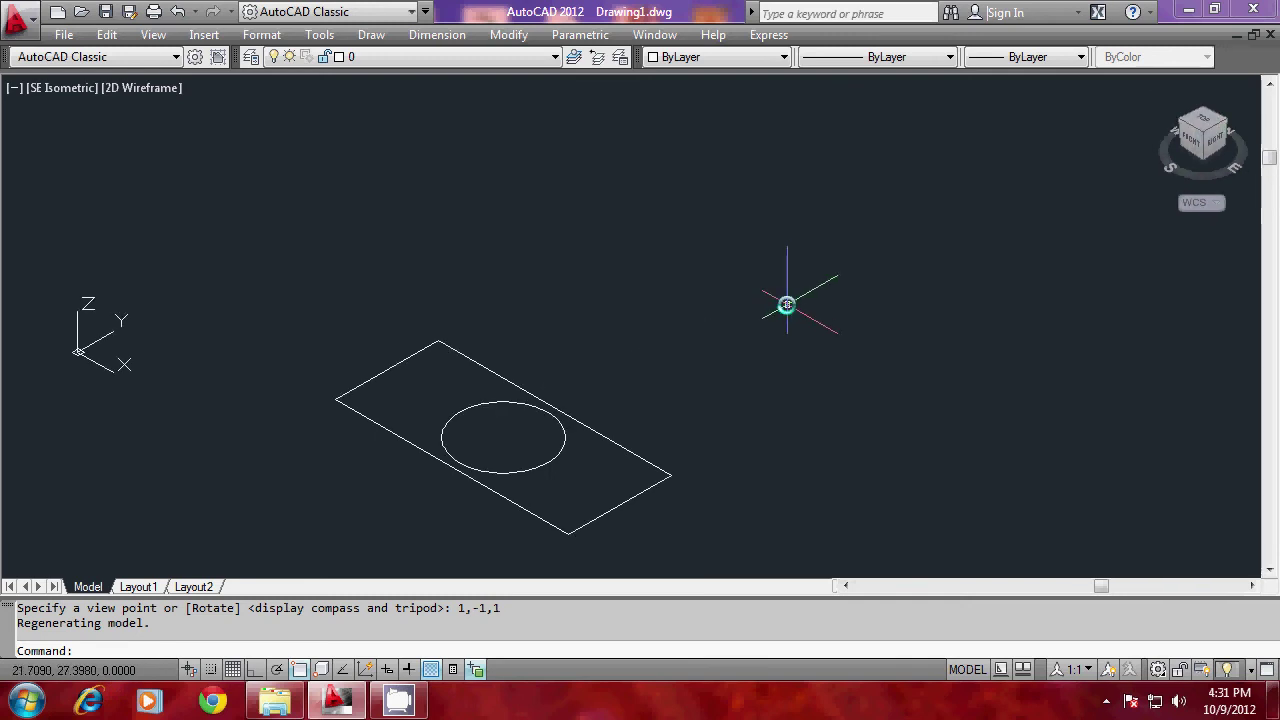
pyautogui.write('M')
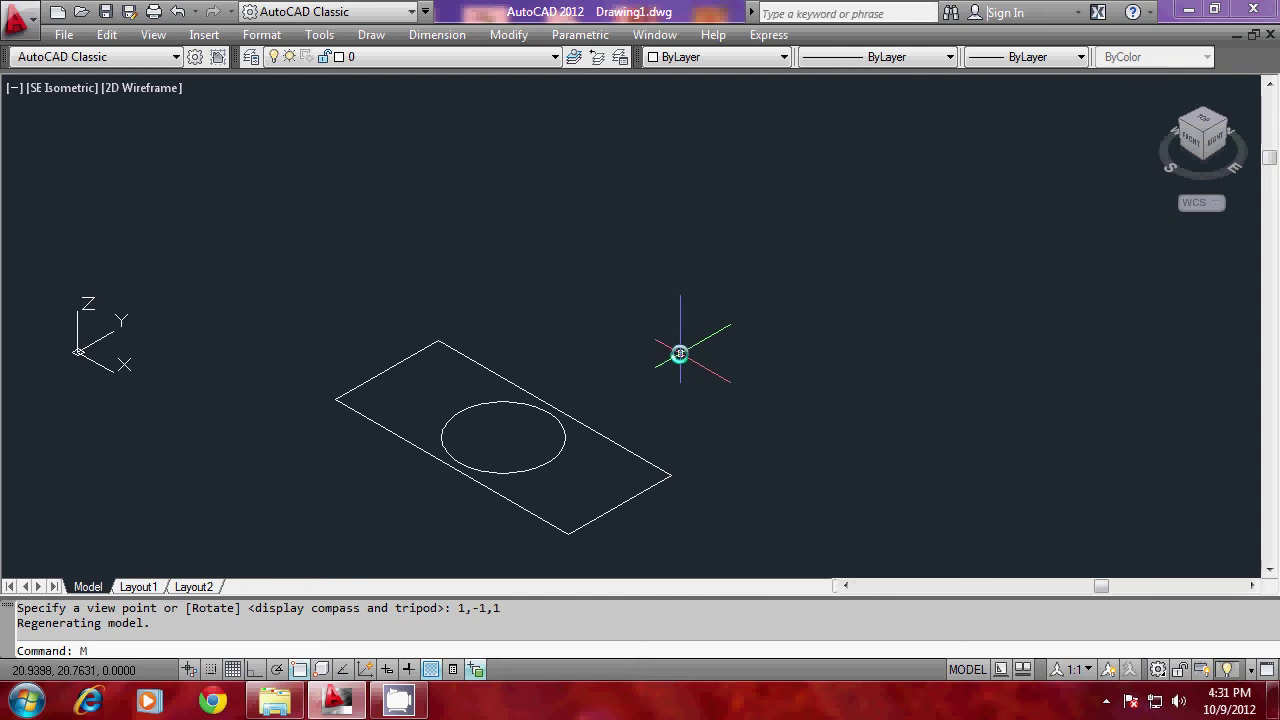
pyautogui.press('Return')
pyautogui.click(520, 472)
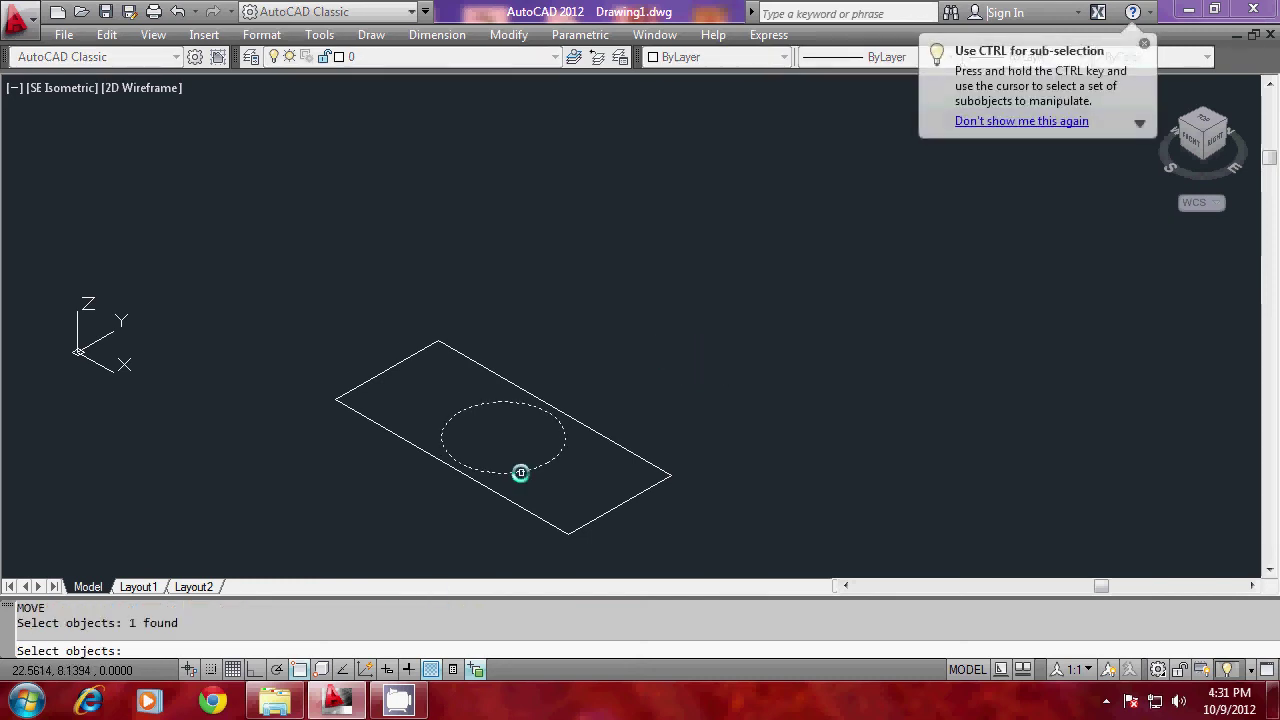
pyautogui.press('Return')
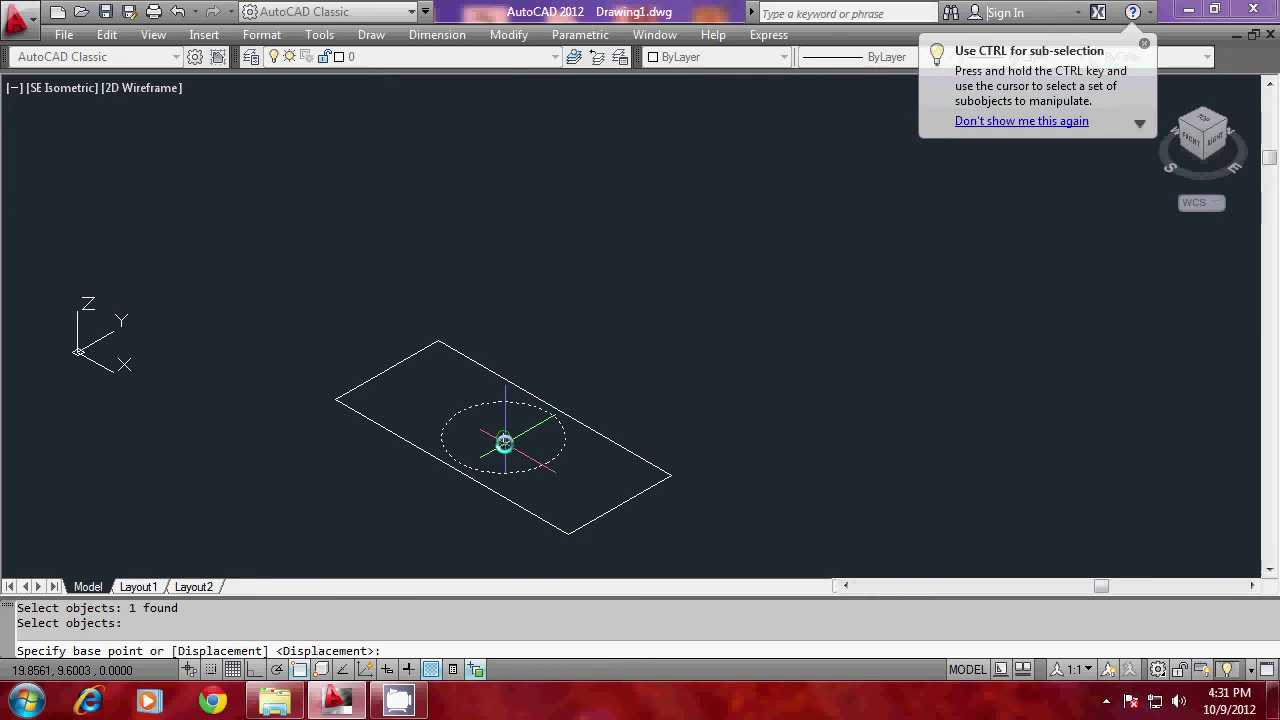
pyautogui.click(504, 441)
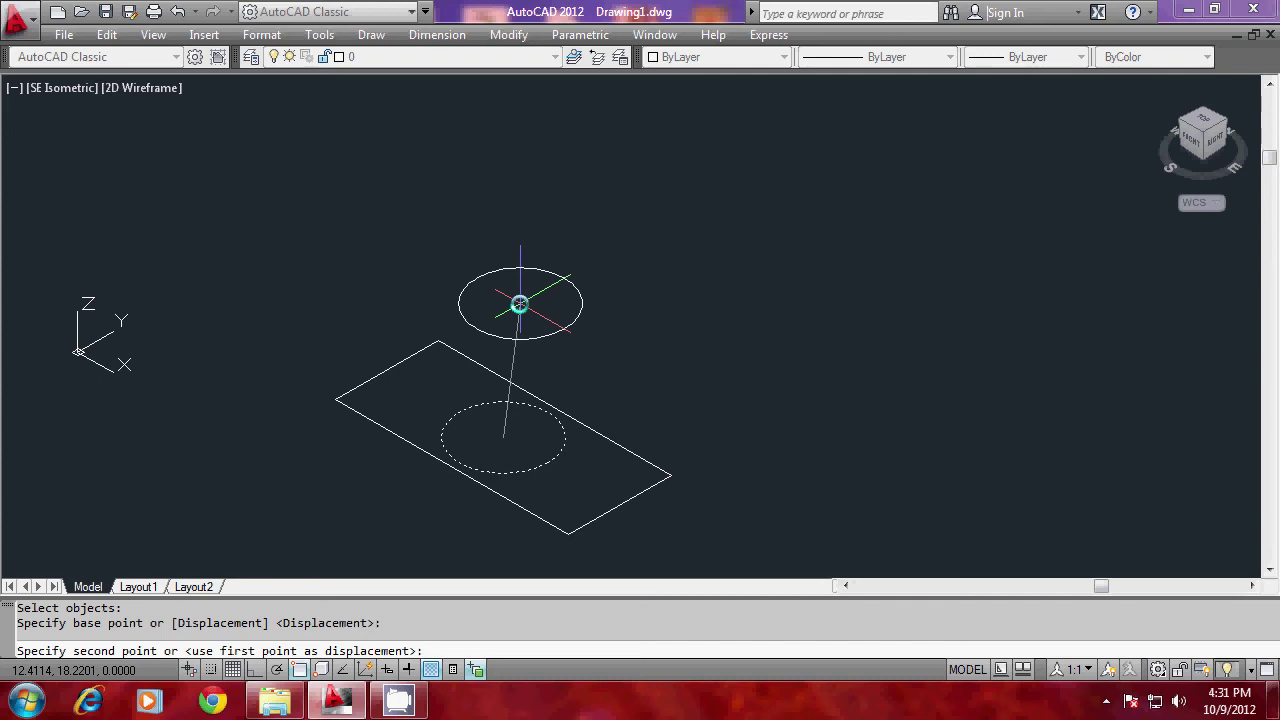
pyautogui.press('F8')
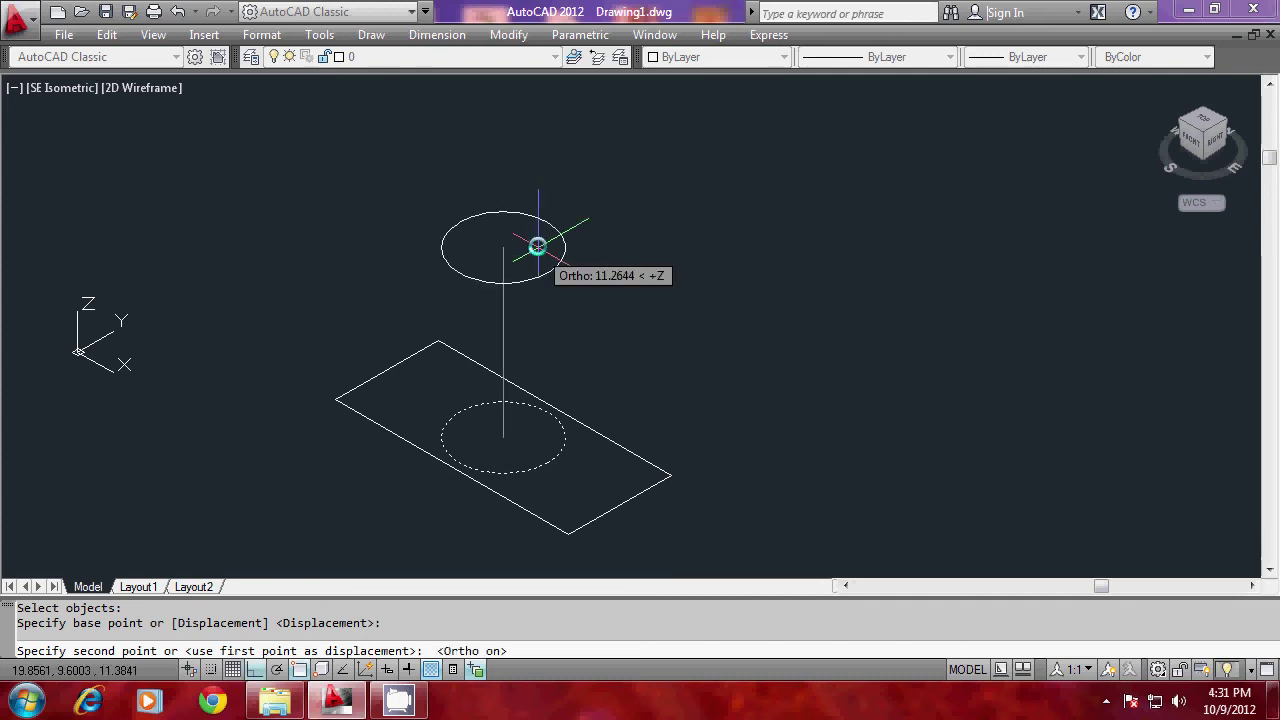
pyautogui.write('15')
pyautogui.press('Return')
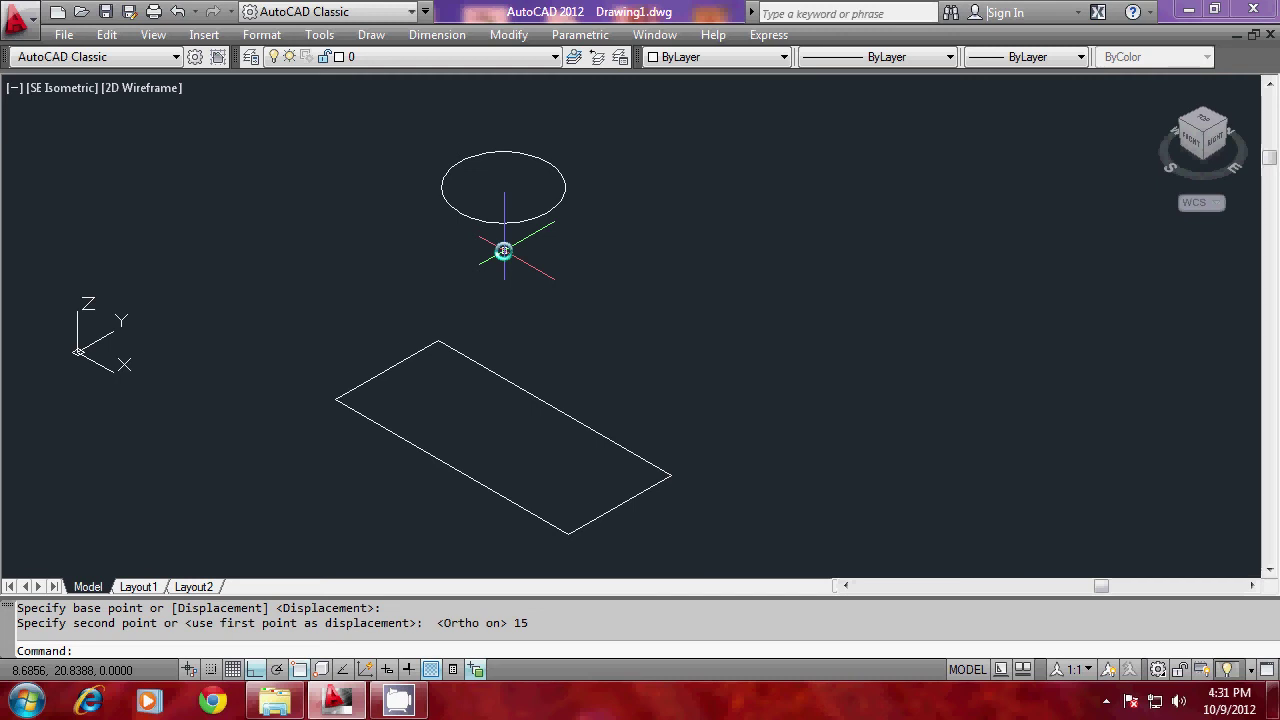
pyautogui.write('u')
pyautogui.press('Return')
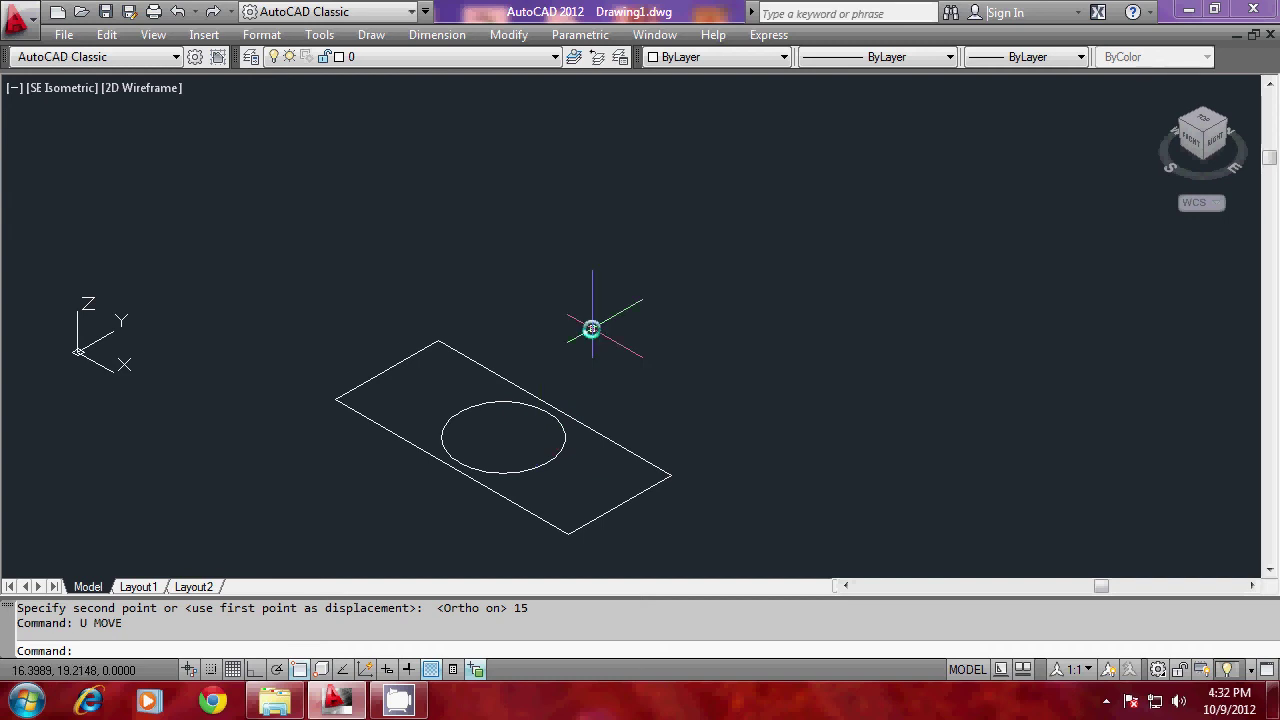
# Move the circle from its centre to the same XY point at Z 15 using an .XY filter
pyautogui.write('m')
pyautogui.press('Return')
pyautogui.click(526, 471)
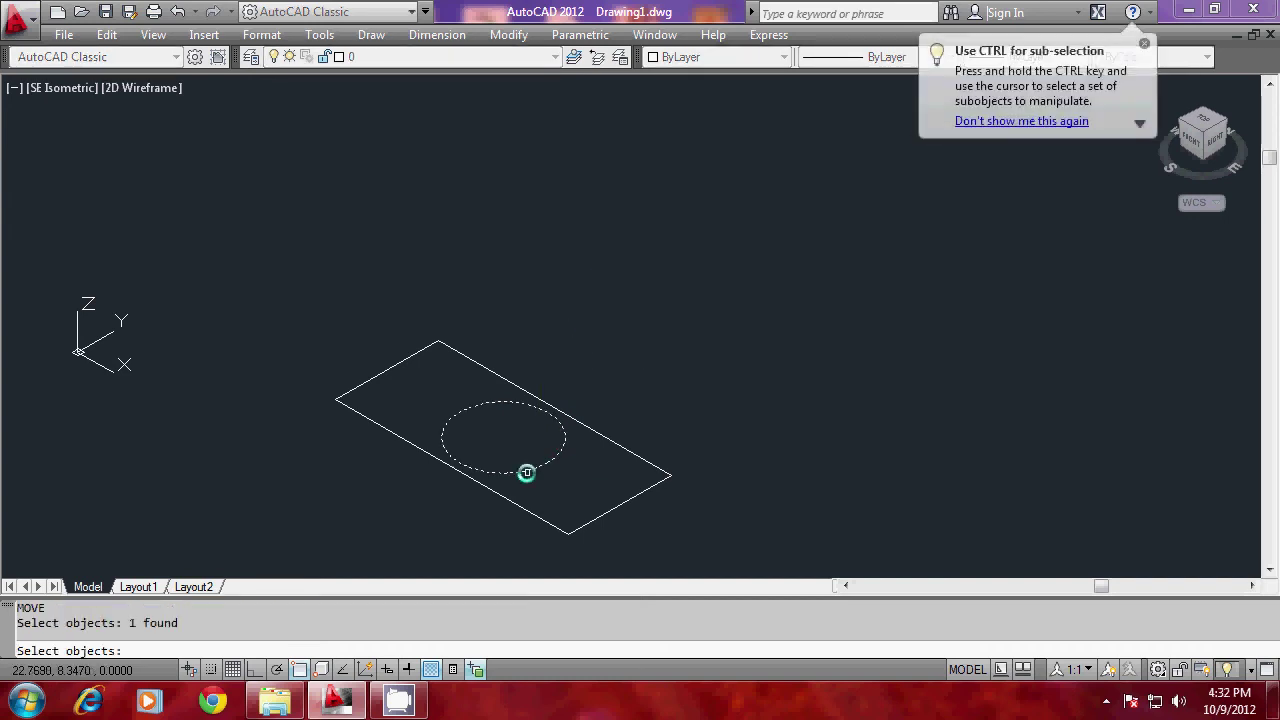
pyautogui.press('Return')
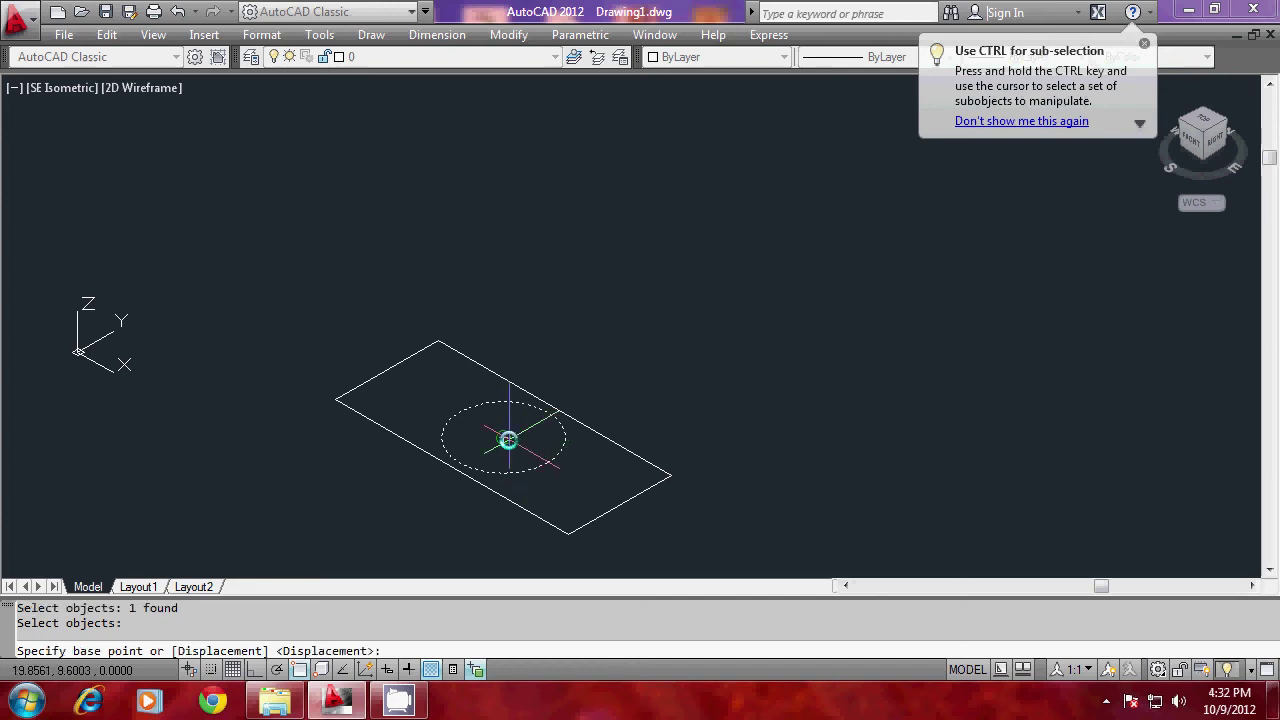
pyautogui.click(504, 437)
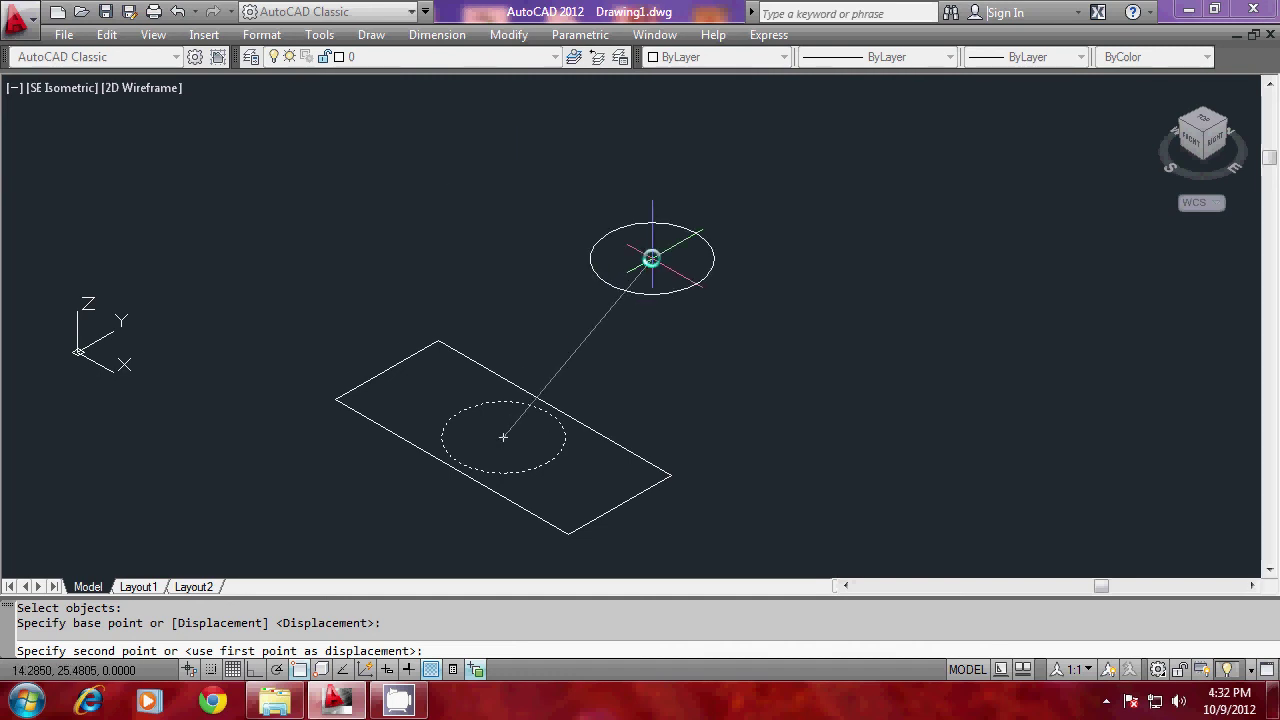
pyautogui.keyDown('shift'); pyautogui.rightClick(663, 201); pyautogui.keyUp('shift')
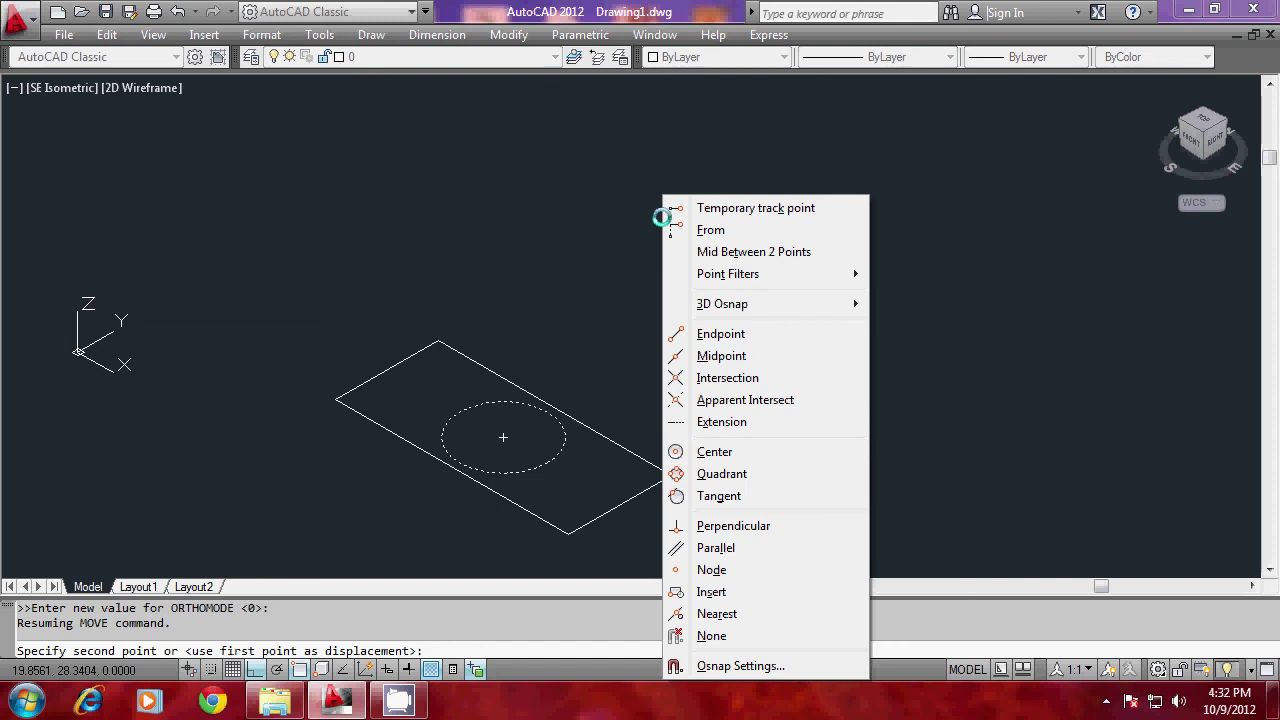
pyautogui.moveTo(745, 273)
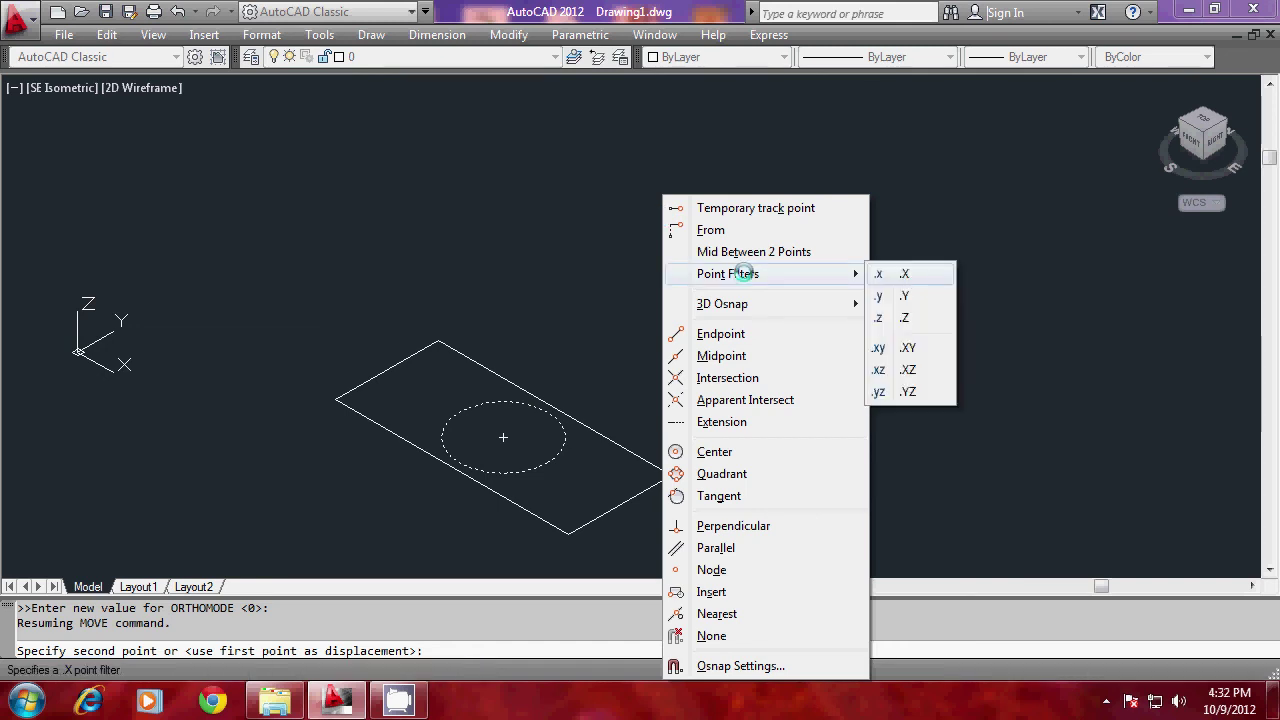
pyautogui.click(905, 347)
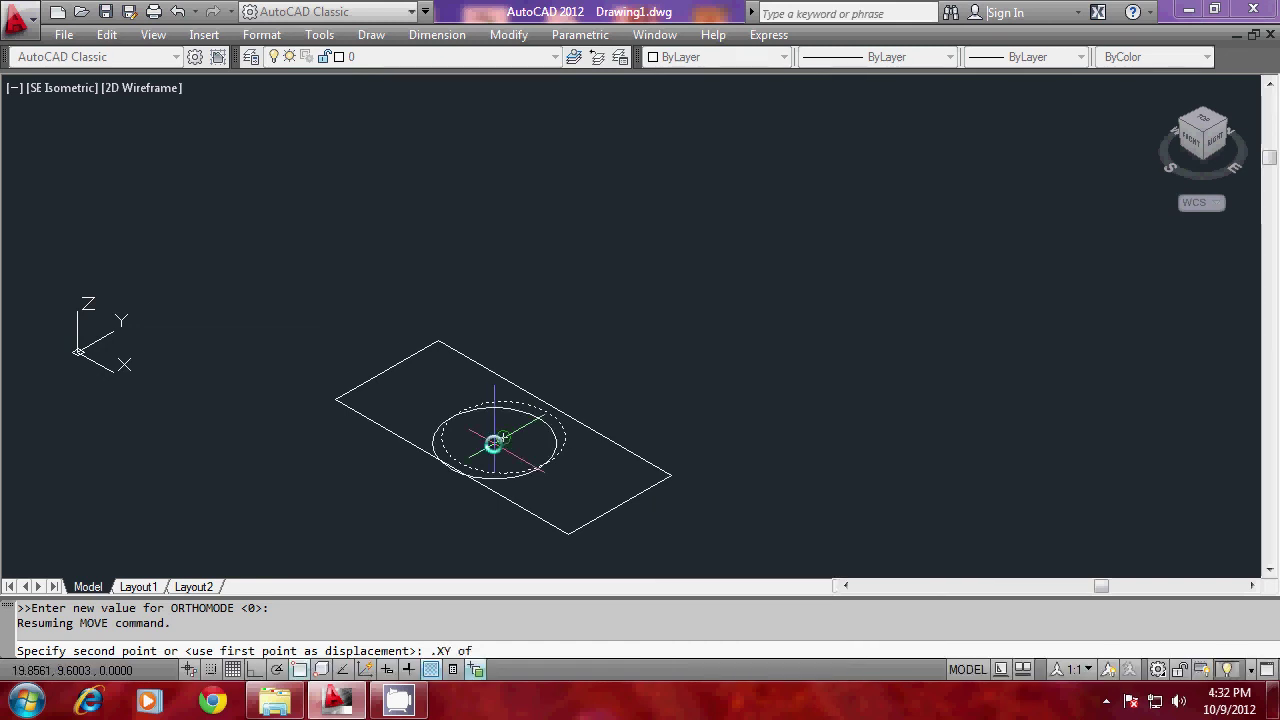
pyautogui.click(495, 440)
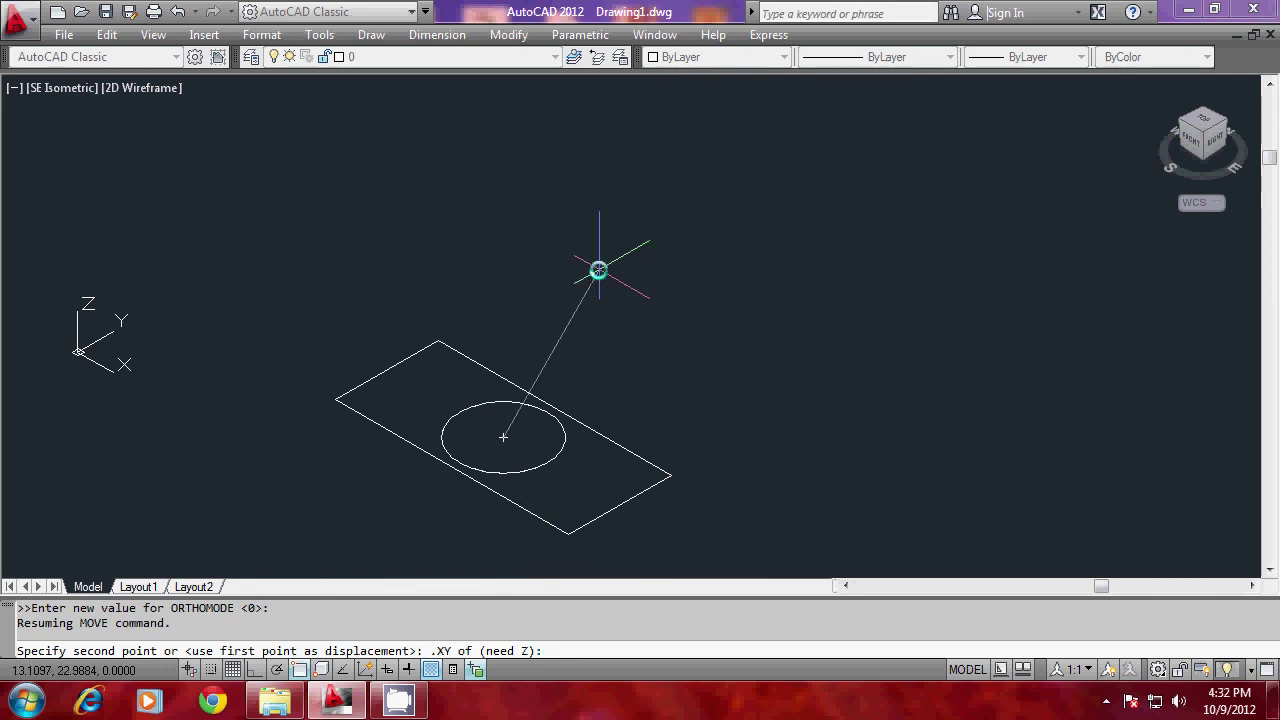
pyautogui.write('15')
pyautogui.press('Return')
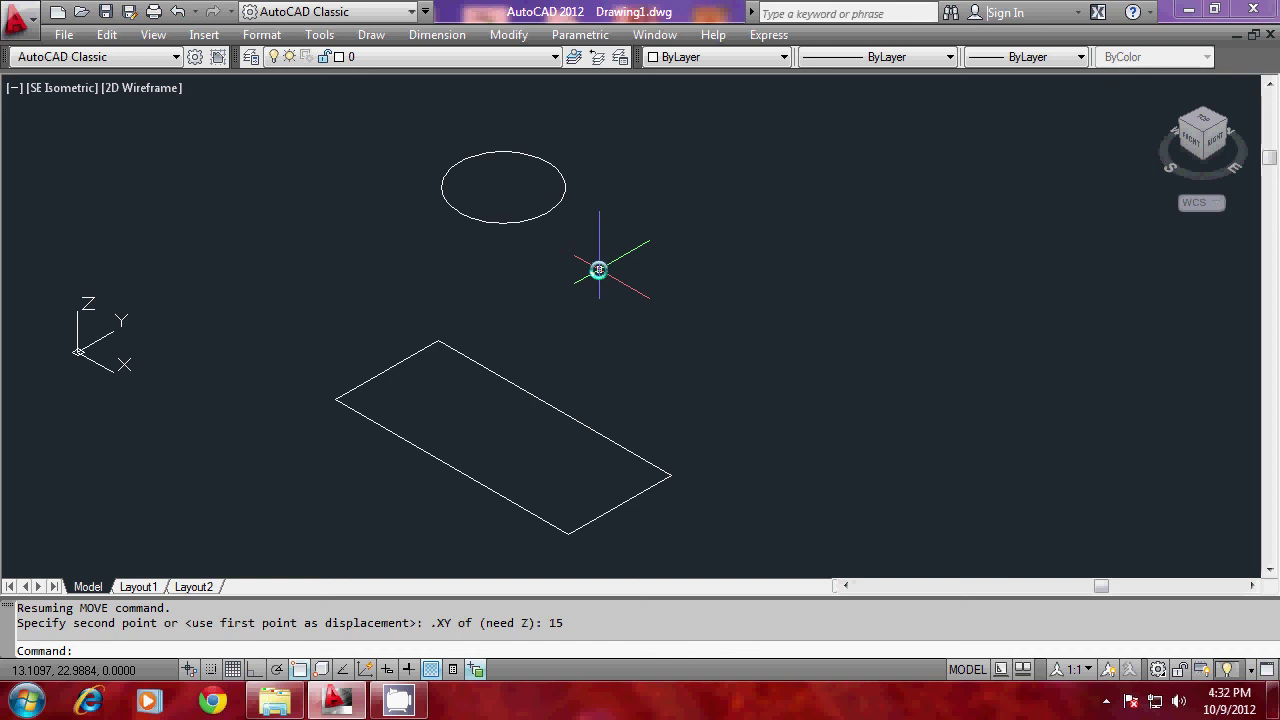